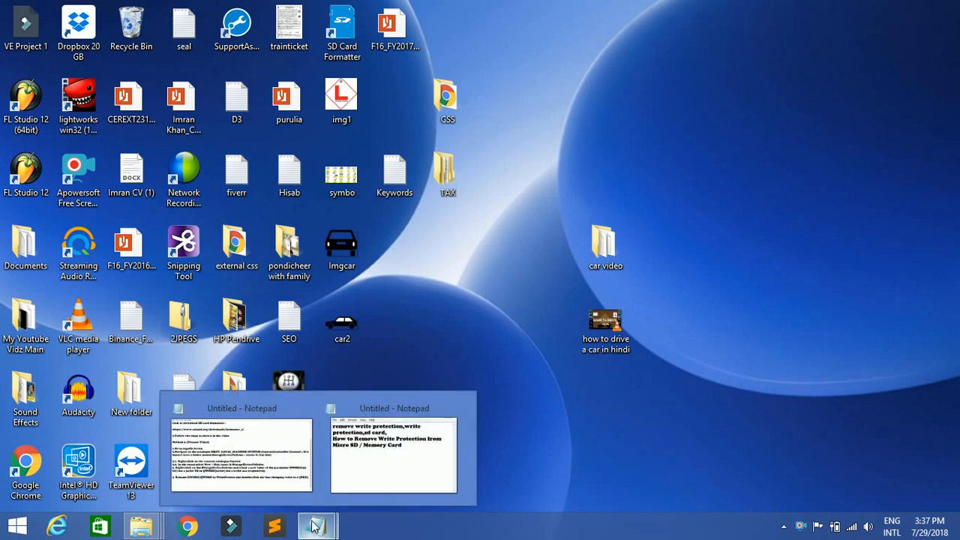
# - Bring up the SD card instructions and highlight the Method 1 video link and SD Card Formatter name
pyautogui.click(241, 454)
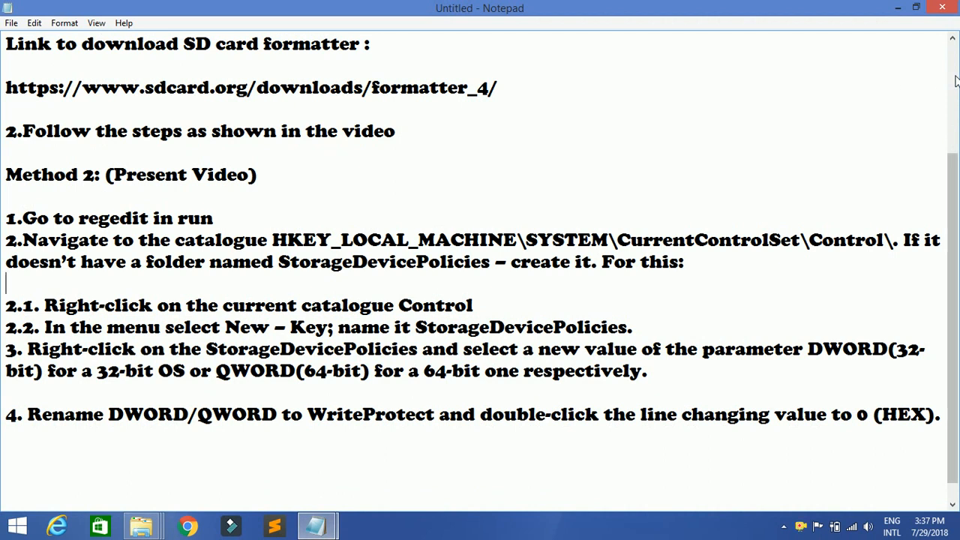
pyautogui.moveTo(954, 97); pyautogui.dragTo(955, 78)
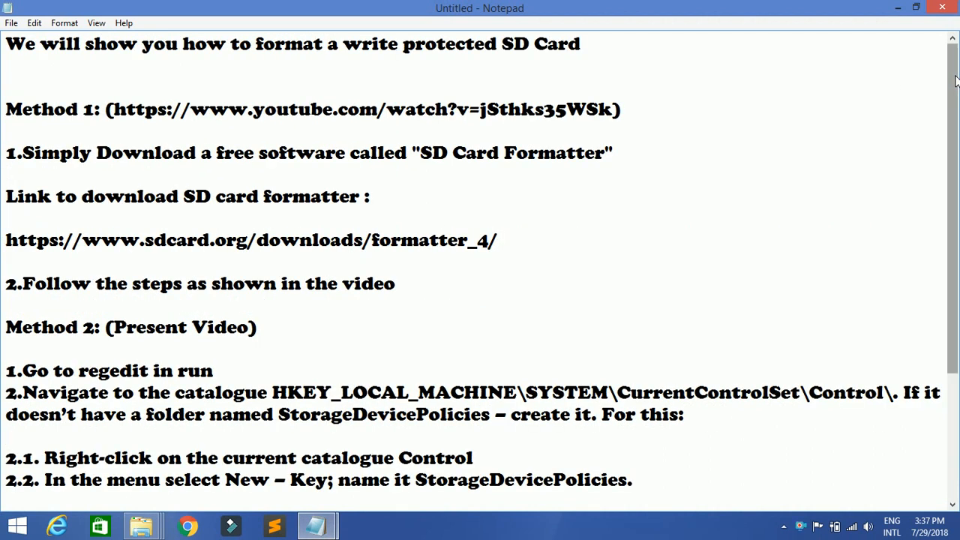
pyautogui.moveTo(343, 43); pyautogui.dragTo(582, 44)
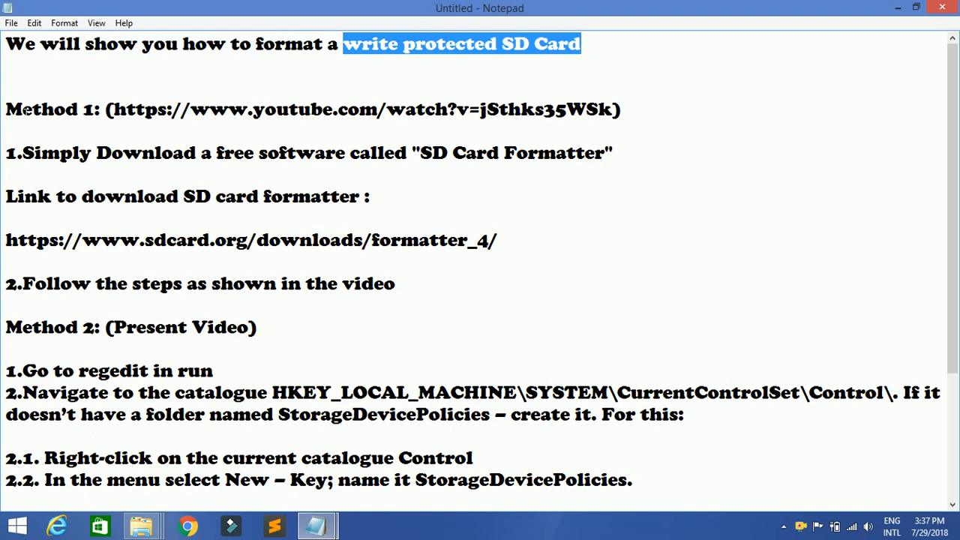
pyautogui.moveTo(112, 109); pyautogui.dragTo(458, 109)
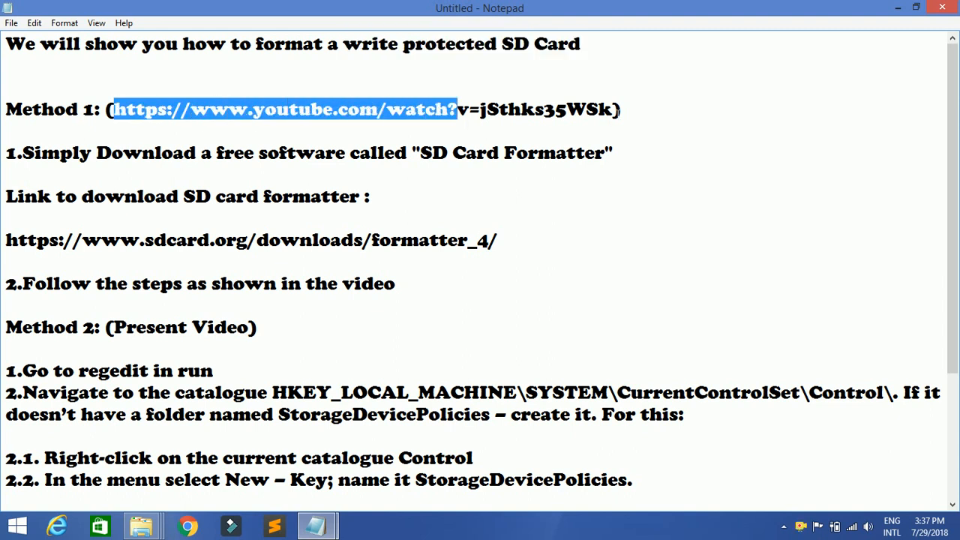
pyautogui.moveTo(613, 109); pyautogui.dragTo(114, 109)
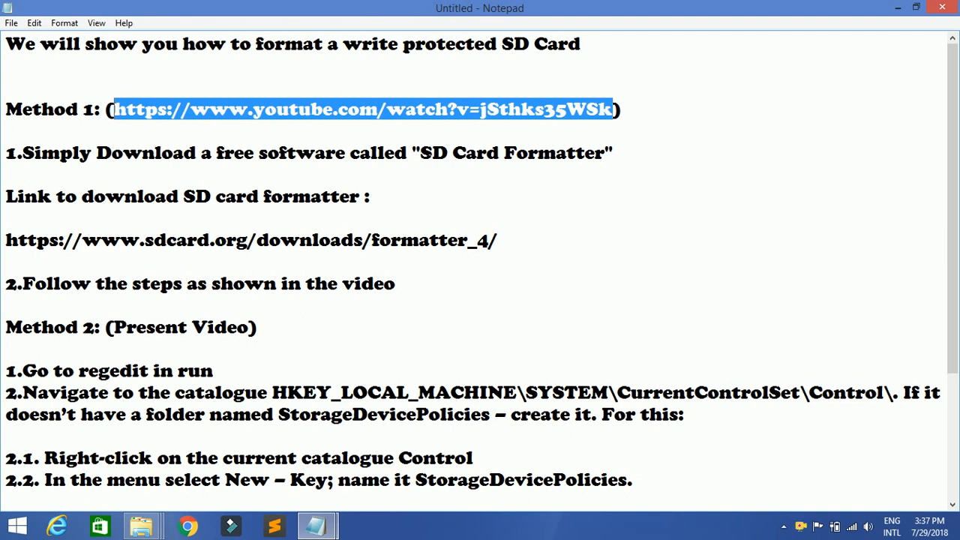
pyautogui.moveTo(420, 153); pyautogui.dragTo(606, 153)
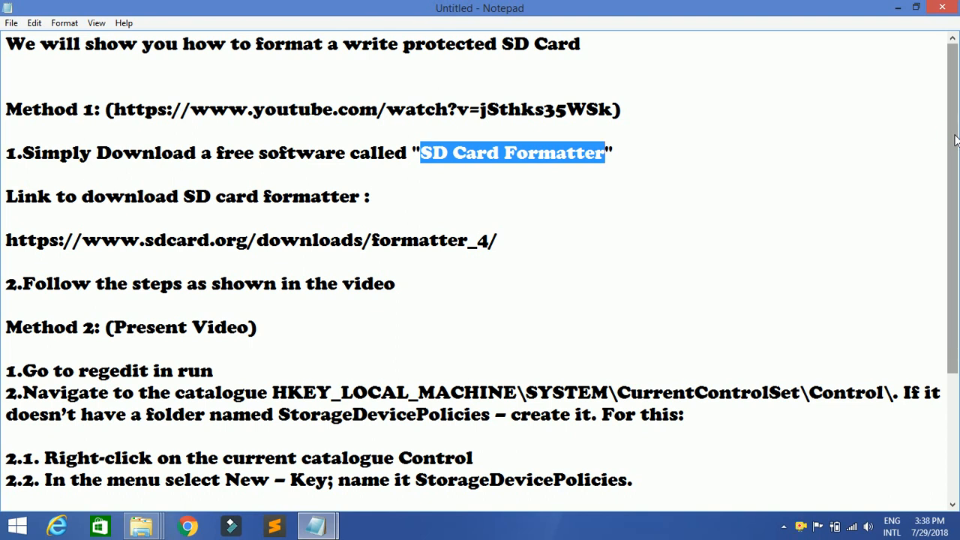
pyautogui.moveTo(956, 139); pyautogui.dragTo(956, 203)
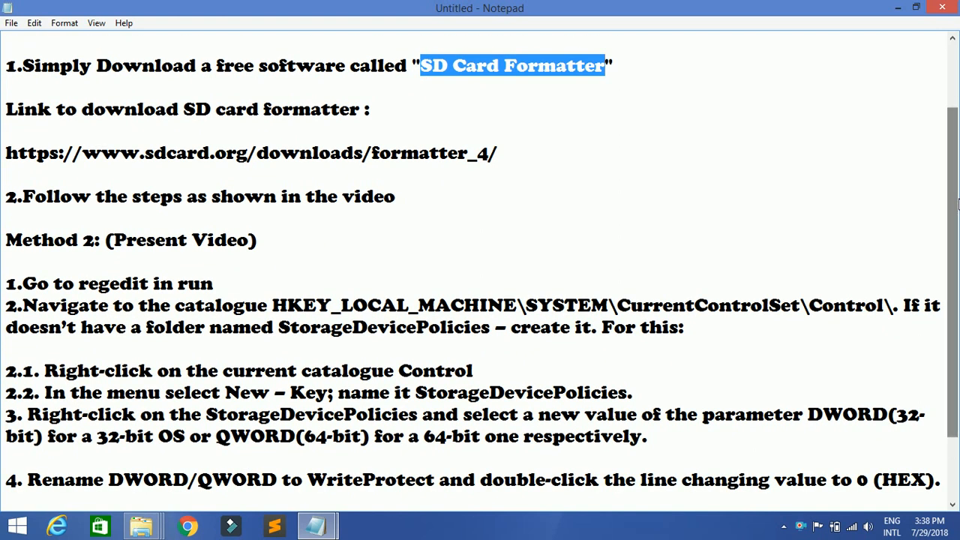
pyautogui.moveTo(954, 196); pyautogui.dragTo(956, 249)
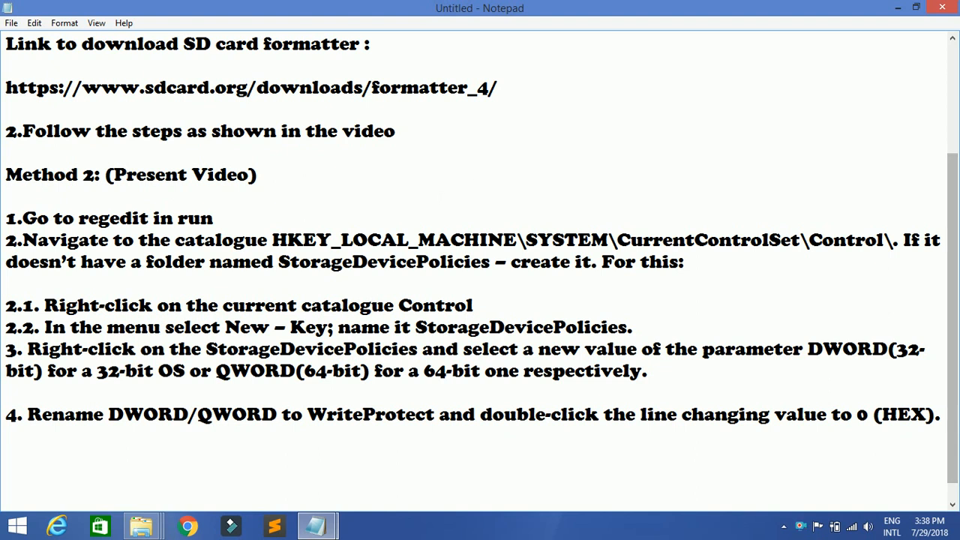
# - Highlight 'regedit' in the notes and launch it from the Run box (Win+R)
pyautogui.click(89, 218)
pyautogui.moveTo(89, 218); pyautogui.dragTo(148, 218)
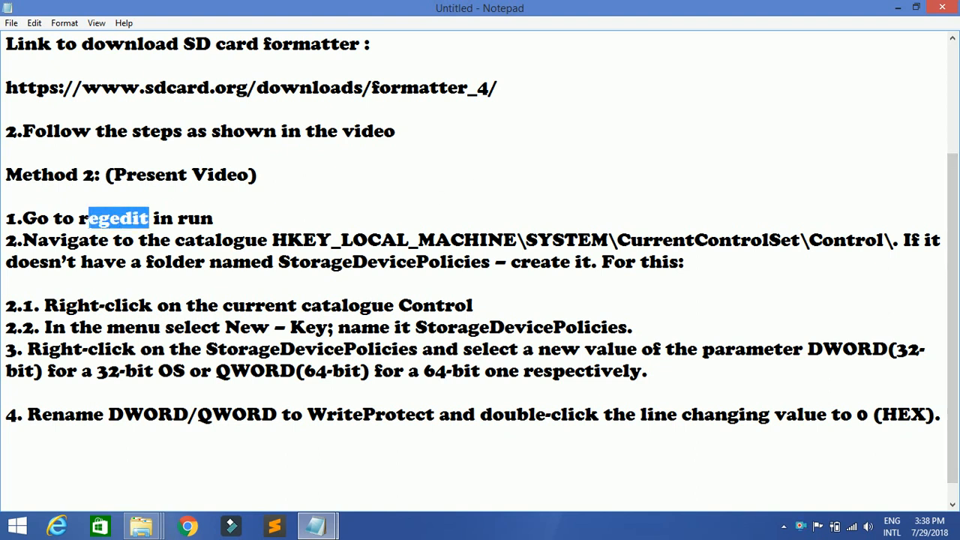
pyautogui.moveTo(78, 218); pyautogui.dragTo(149, 217)
pyautogui.press('super+r')
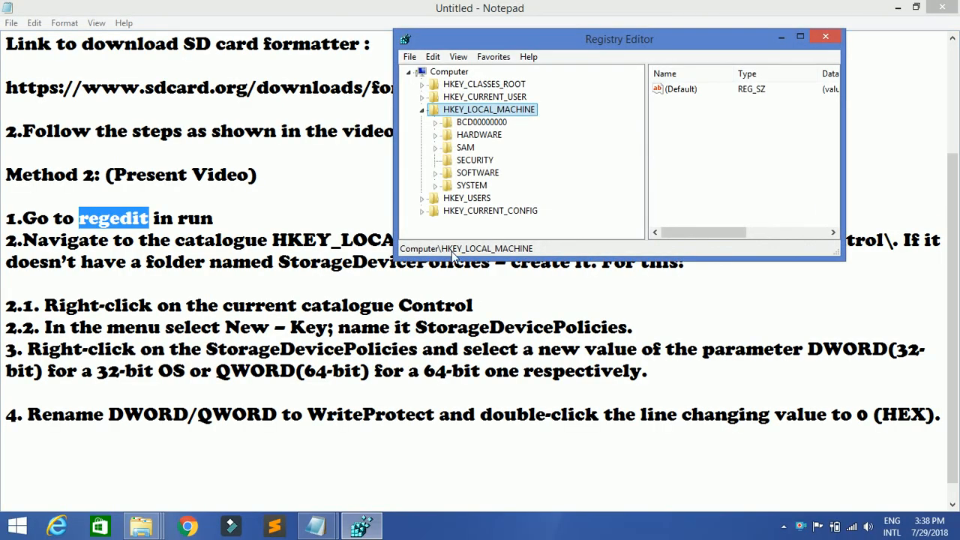
# - Collapse HKEY_LOCAL_MACHINE and move the Registry Editor rightward, shrinking it beside Notepad
pyautogui.click(421, 109)
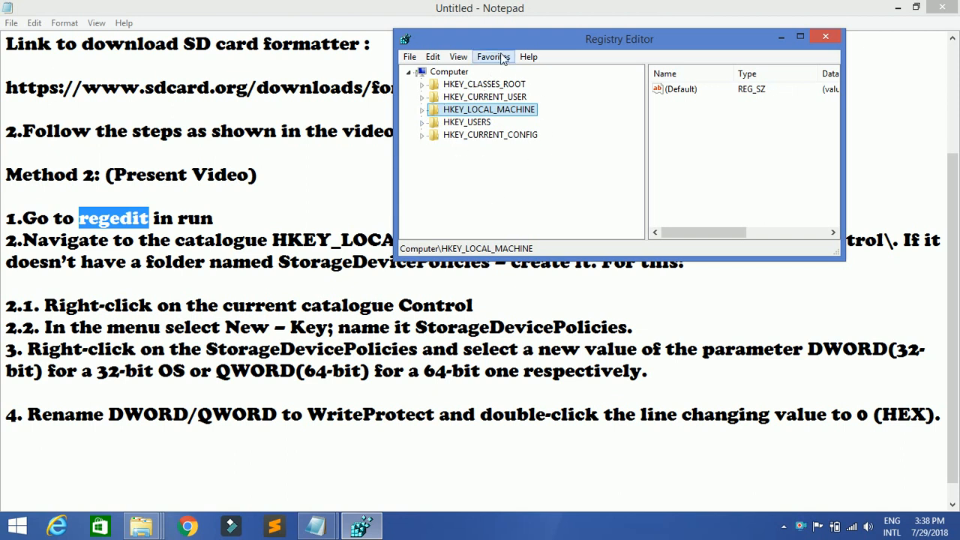
pyautogui.moveTo(513, 42)
pyautogui.mouseDown()
pyautogui.moveTo(596, 33)
pyautogui.moveTo(675, 86)
pyautogui.moveTo(708, 26)
pyautogui.mouseUp()
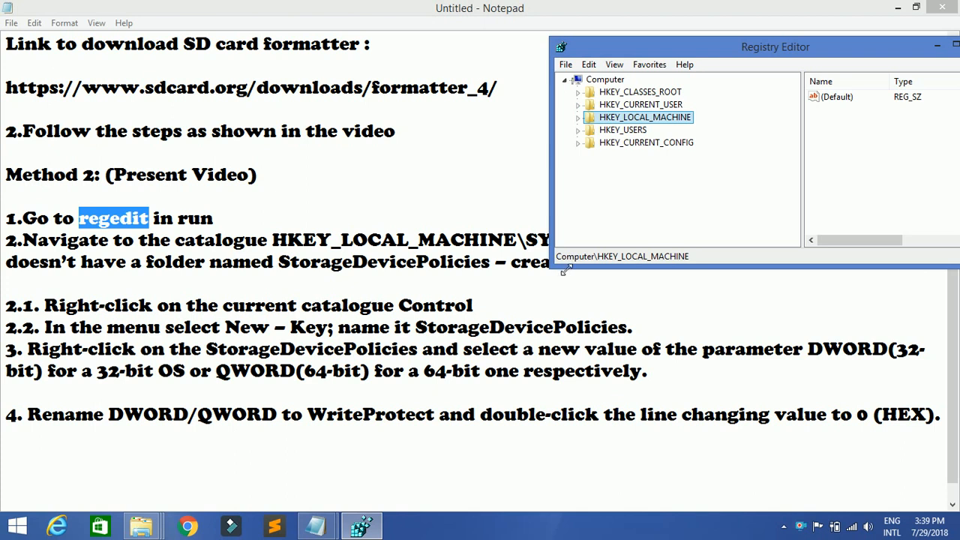
pyautogui.moveTo(553, 267); pyautogui.dragTo(630, 213)
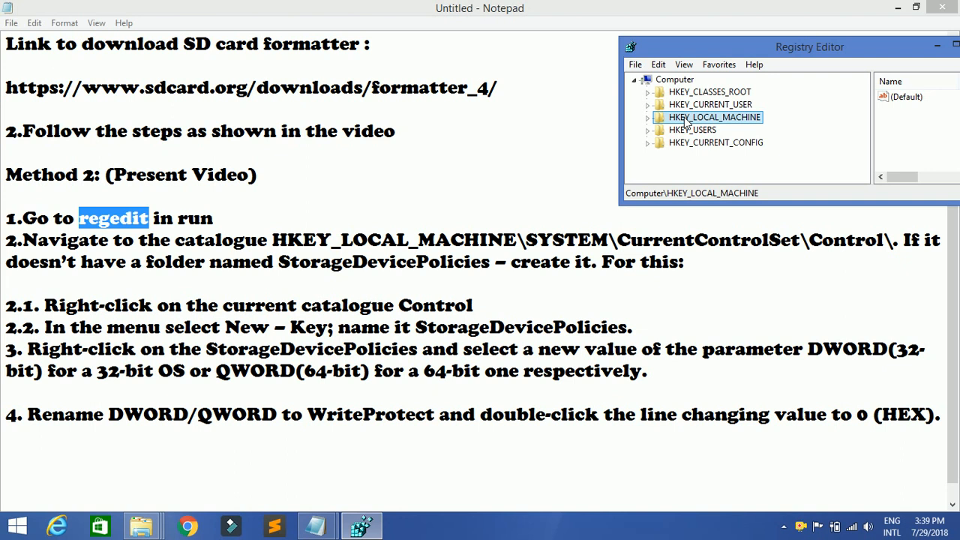
# - Expand HKEY_LOCAL_MACHINE > SYSTEM > CurrentControlSet > Control in the key tree
pyautogui.doubleClick(650, 118)
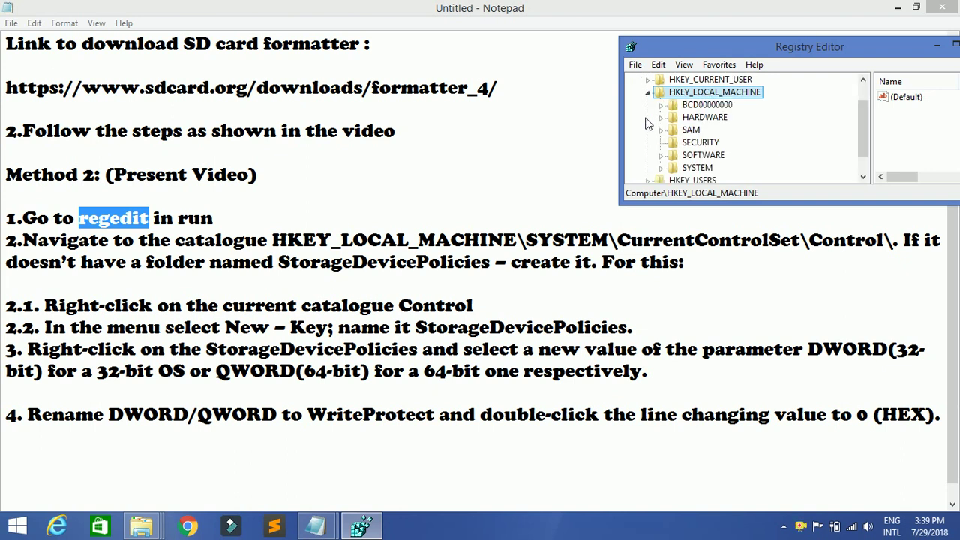
pyautogui.click(660, 168)
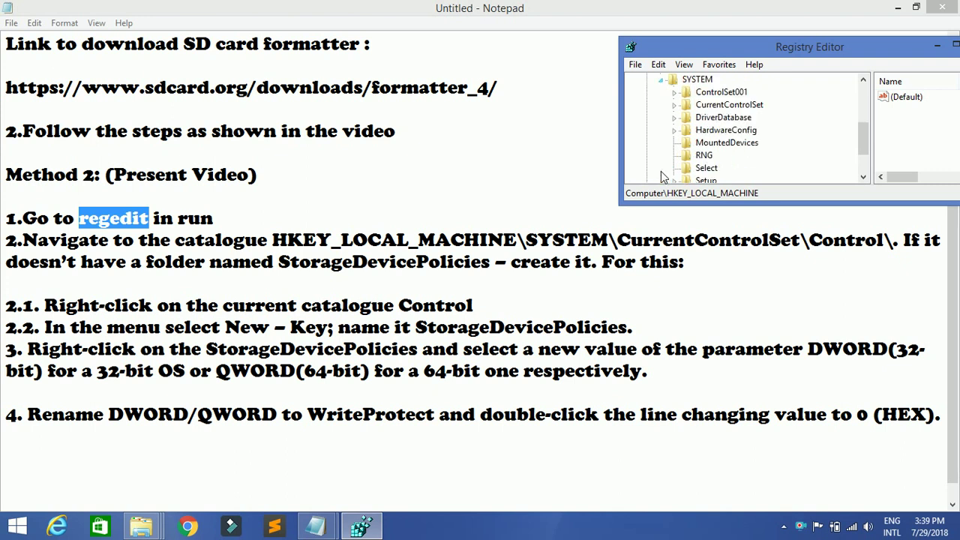
pyautogui.click(675, 105)
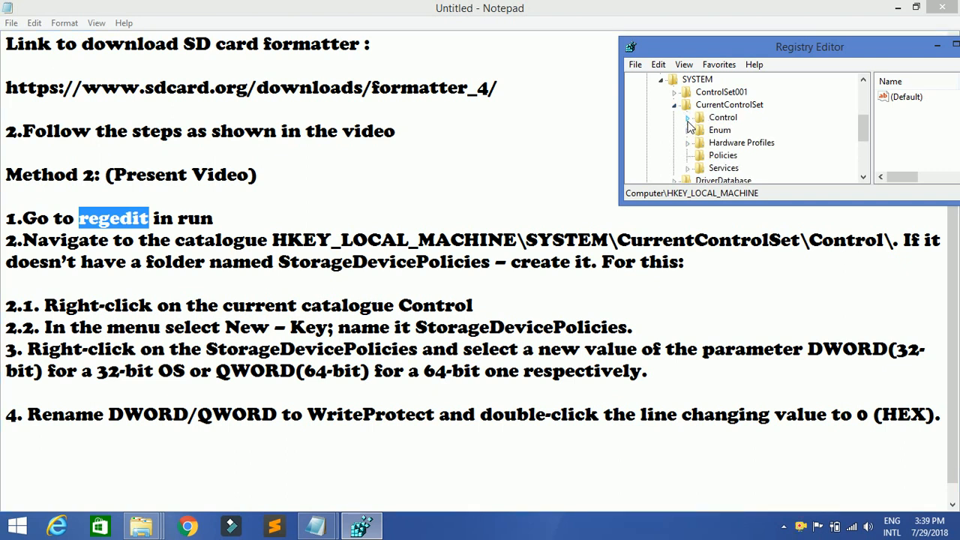
pyautogui.click(689, 118)
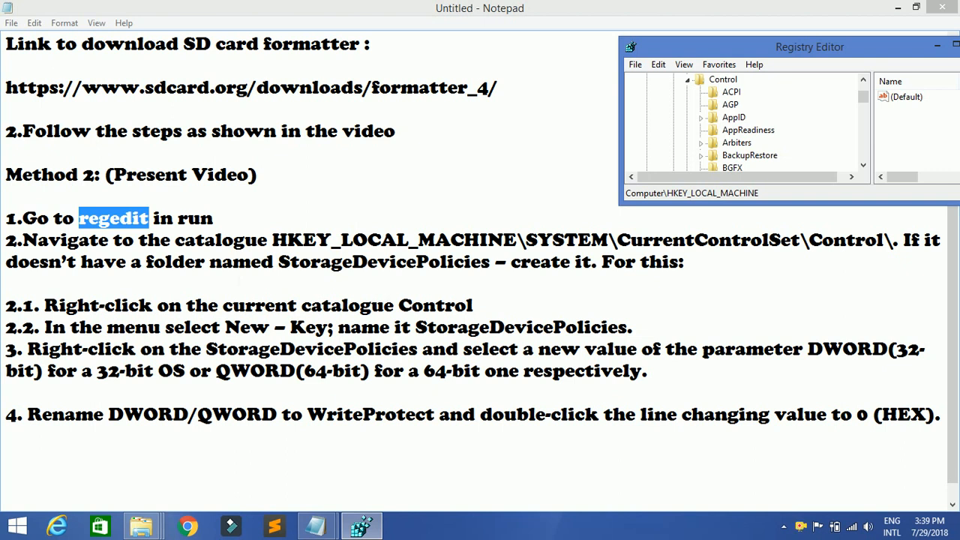
# - Highlight StorageDevicePolicies in the notes and make the Registry Editor window taller
pyautogui.click(279, 262)
pyautogui.moveTo(279, 262); pyautogui.dragTo(447, 262)
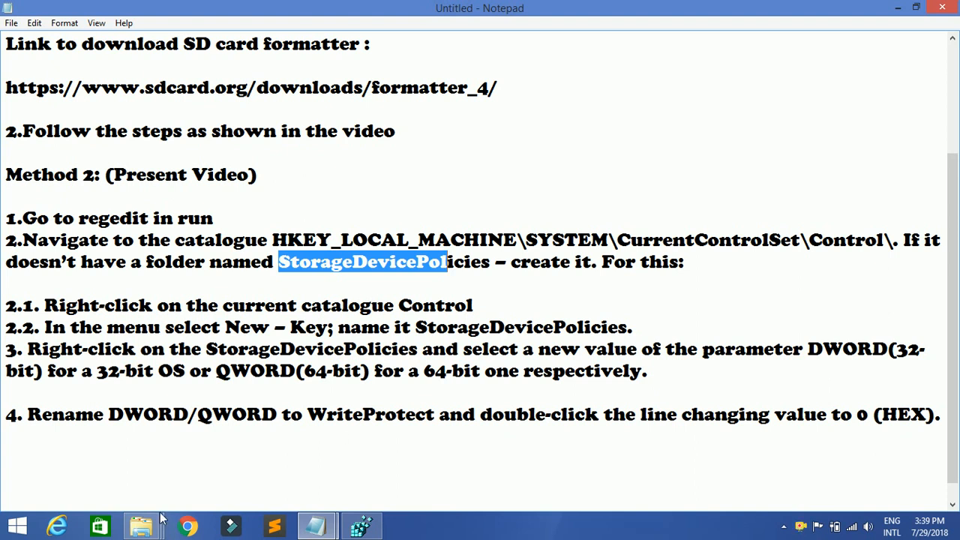
pyautogui.moveTo(142, 526)
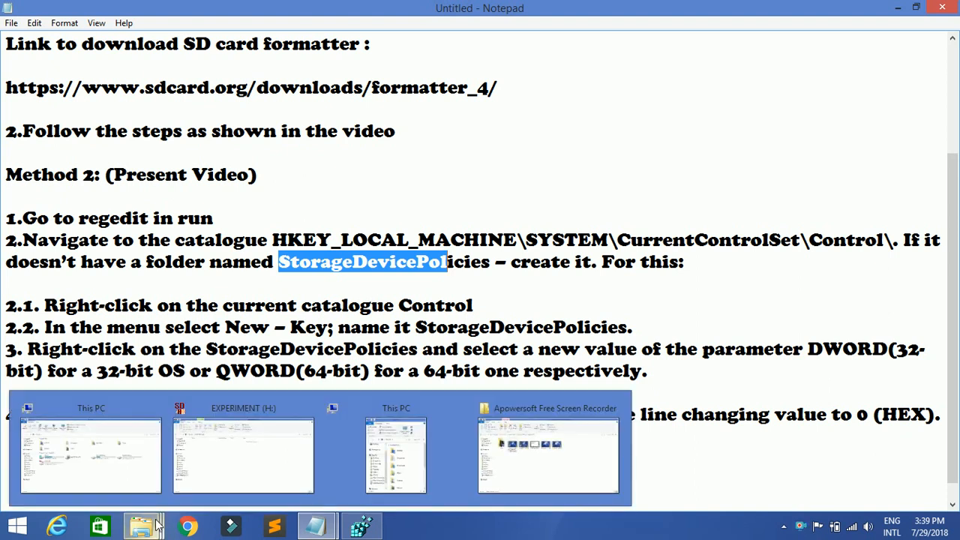
pyautogui.click(362, 525)
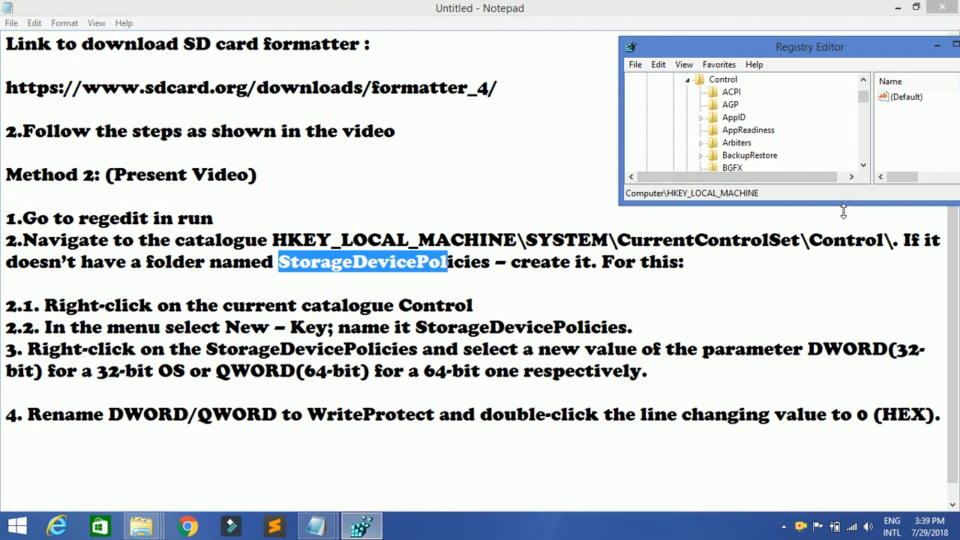
pyautogui.moveTo(843, 204); pyautogui.dragTo(831, 444)
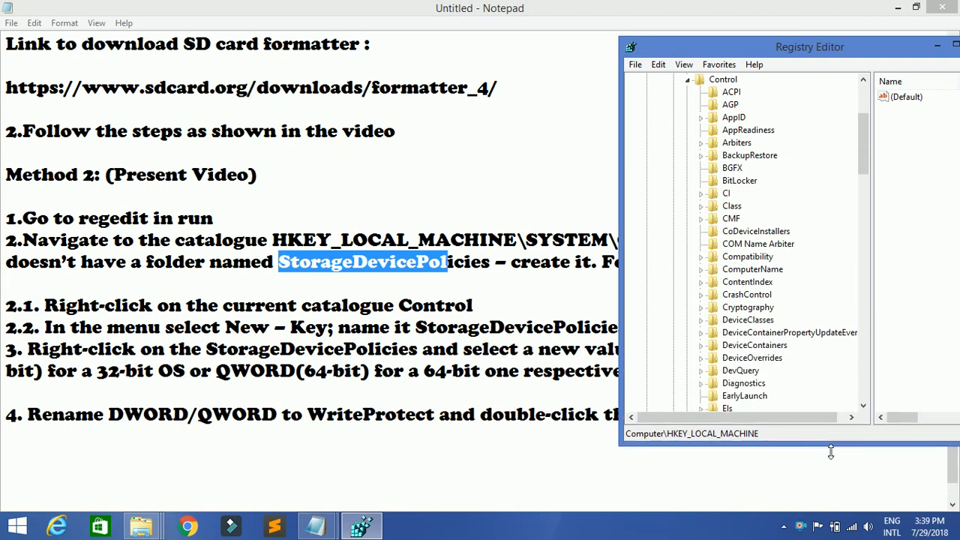
pyautogui.moveTo(863, 143); pyautogui.dragTo(864, 316)
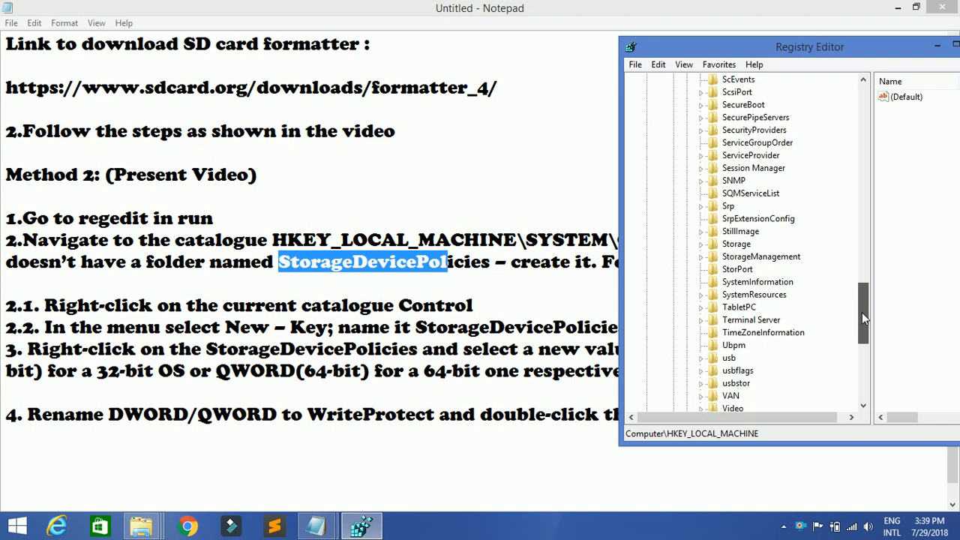
# - Check StorageManagement under Control, then select and copy the StorageDevicePolicies name from the notes
pyautogui.click(750, 257)
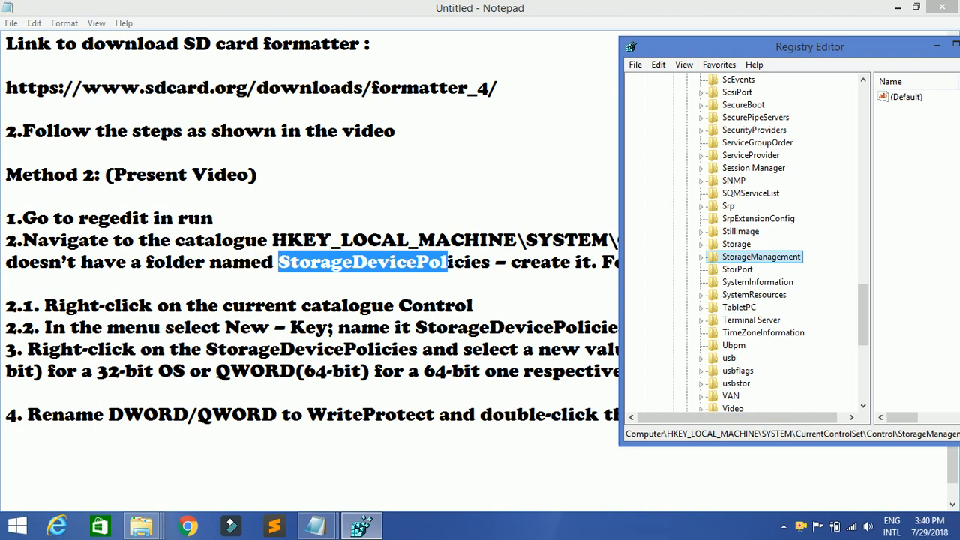
pyautogui.click(441, 261)
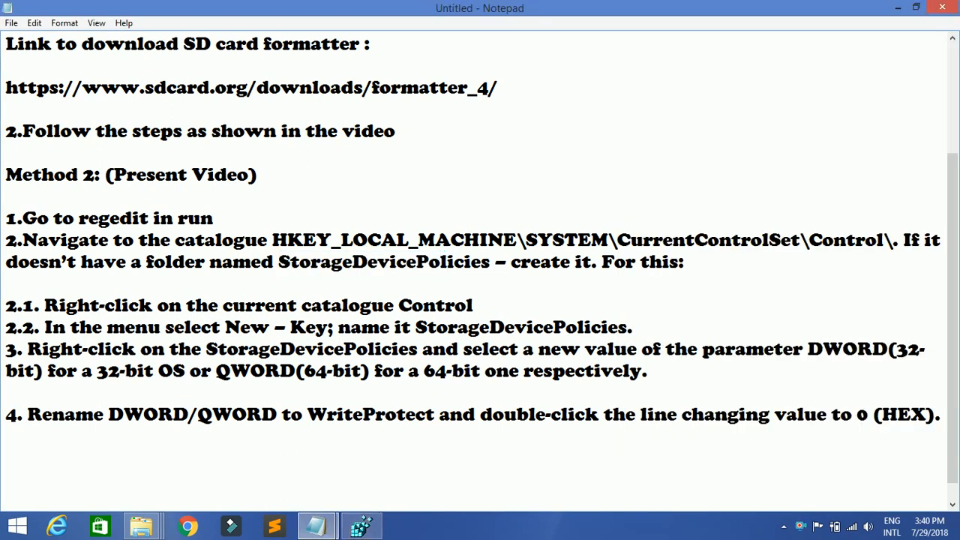
pyautogui.moveTo(279, 262); pyautogui.dragTo(489, 262)
pyautogui.hotkey('ctrl', 'c')
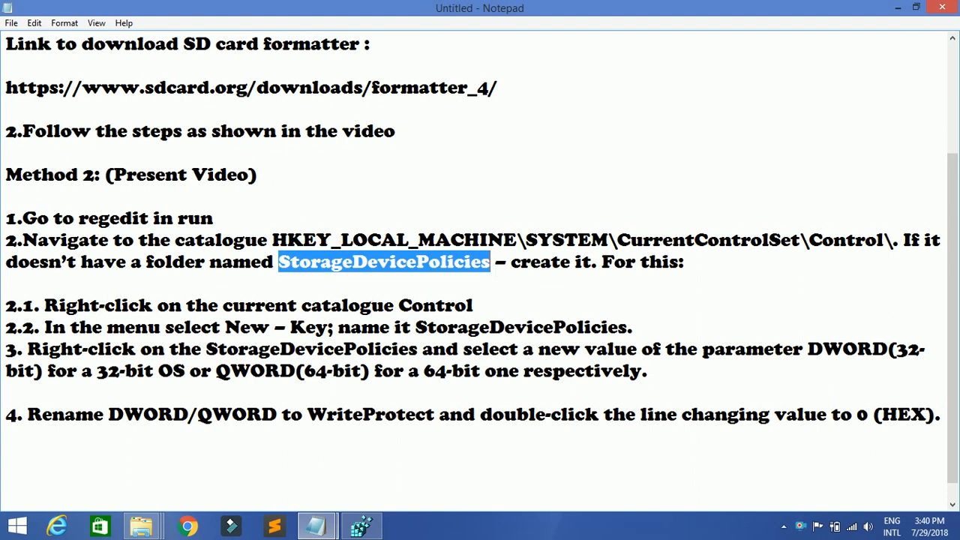
pyautogui.click(362, 525)
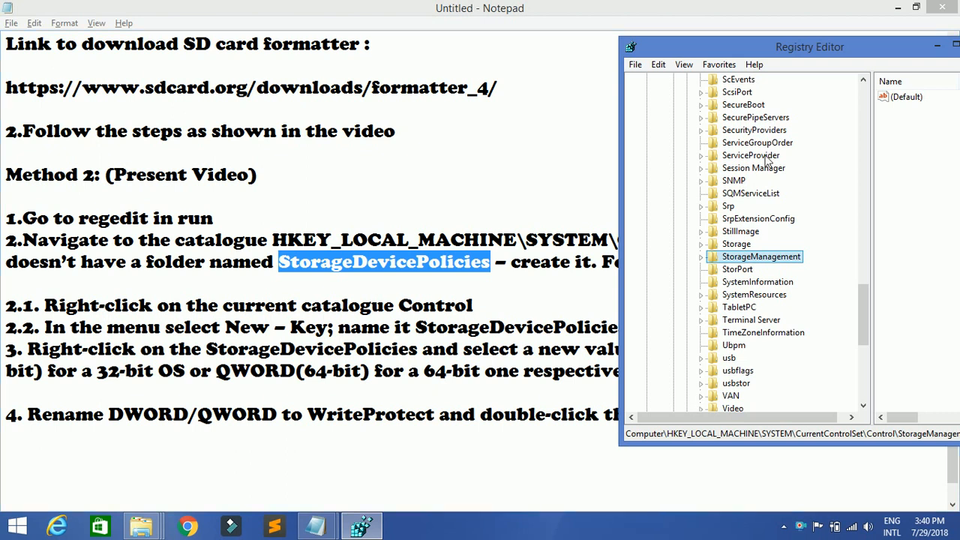
pyautogui.moveTo(862, 315); pyautogui.dragTo(864, 169)
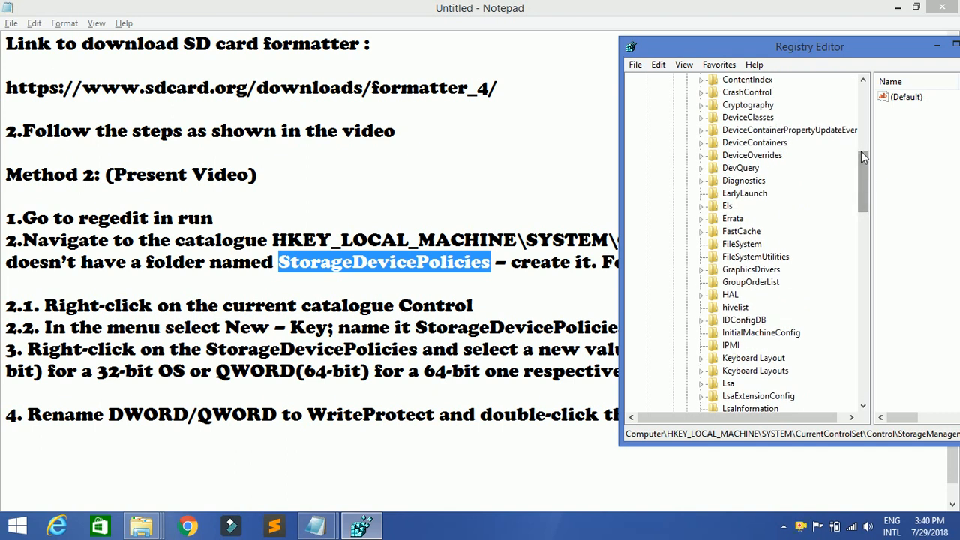
pyautogui.moveTo(862, 167); pyautogui.dragTo(863, 127)
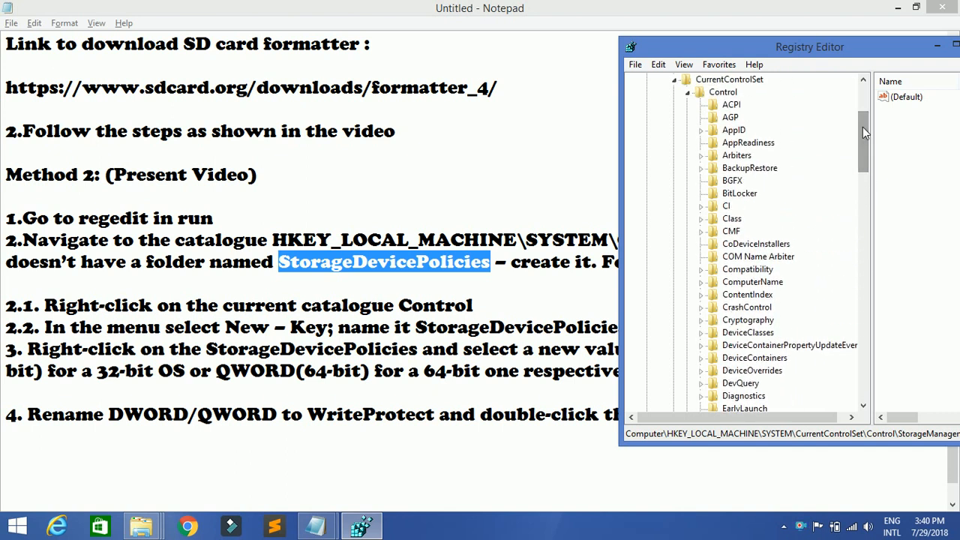
# - Create a new key under Control named StorageDevicePolicies by pasting the copied name
pyautogui.rightClick(727, 93)
pyautogui.moveTo(760, 116)
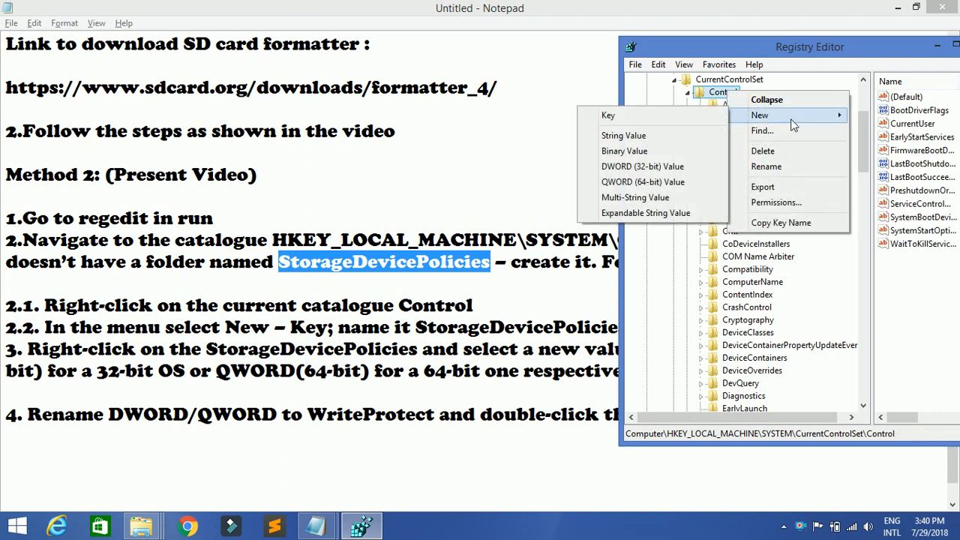
pyautogui.click(715, 123)
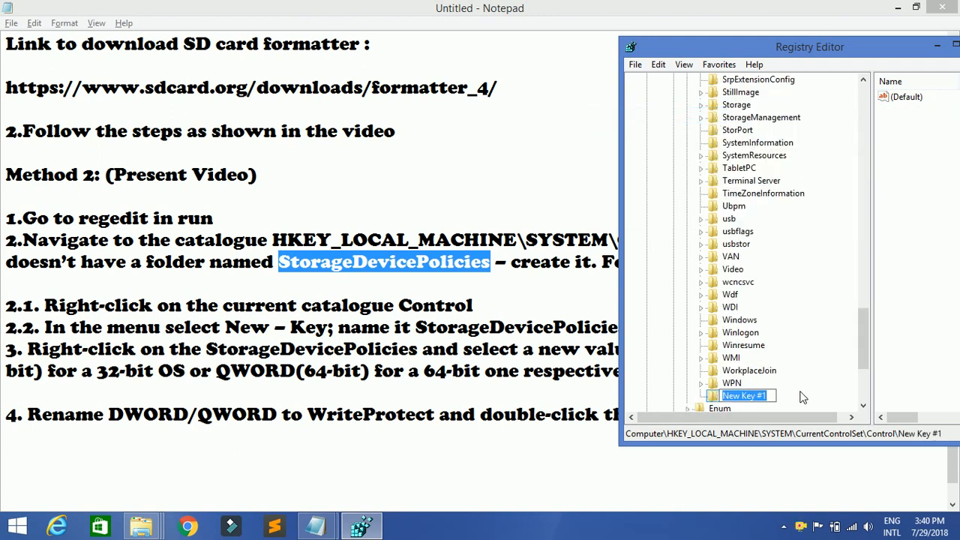
pyautogui.hotkey('ctrl', 'v')
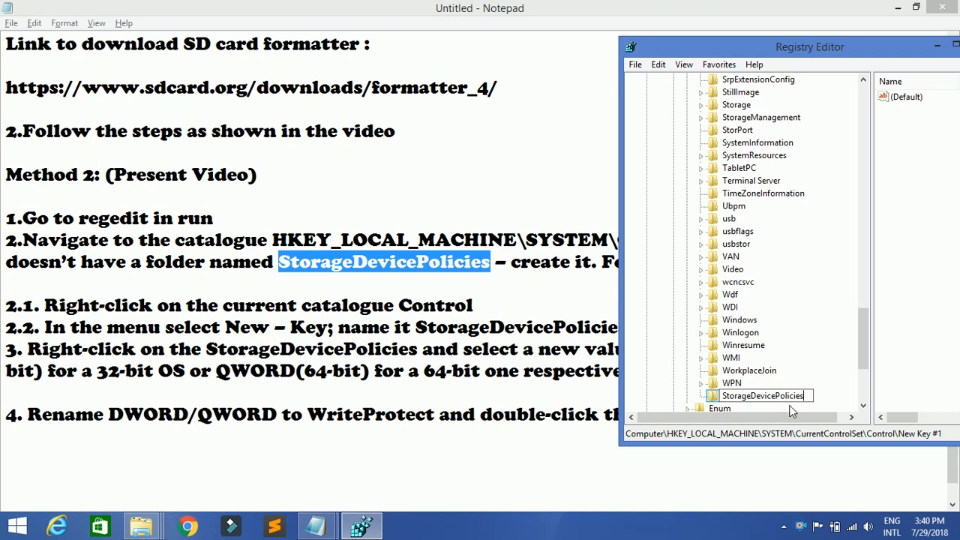
pyautogui.press('Return')
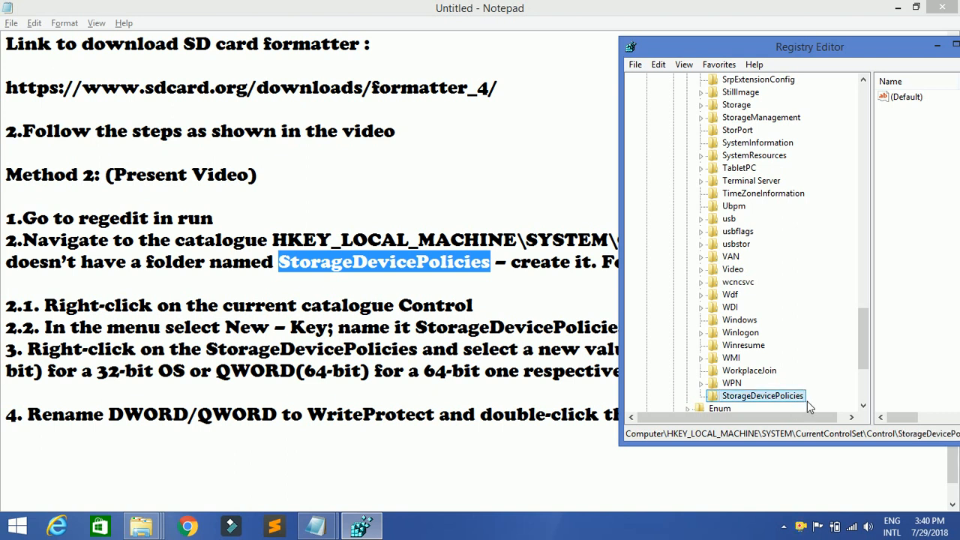
pyautogui.press('super+c')
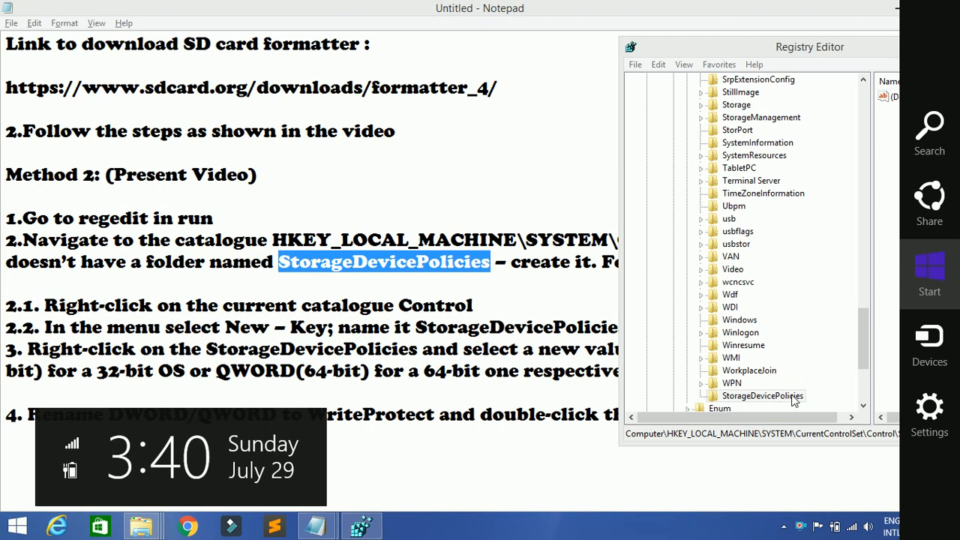
pyautogui.click(795, 399)
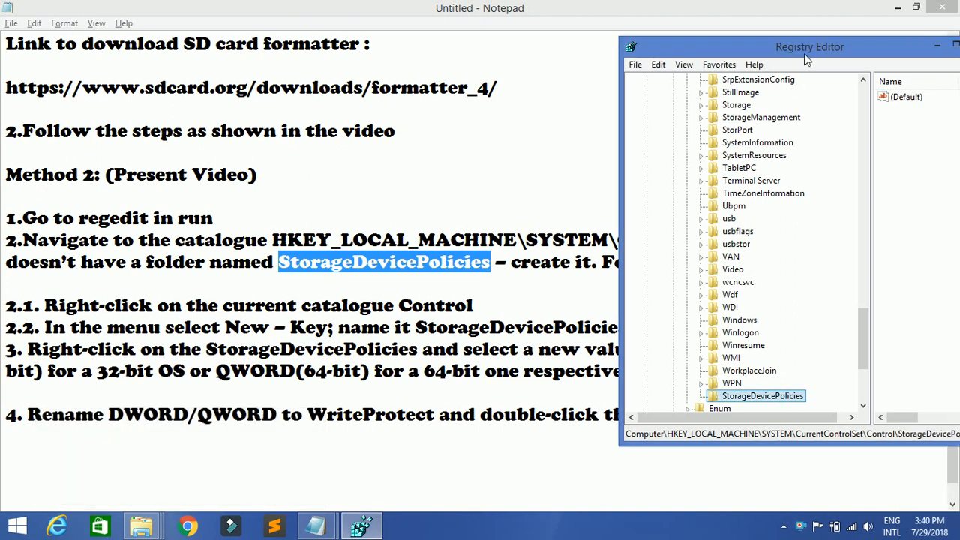
# - Review step 3 of the notes and reposition and widen Registry Editor to reveal the Data column
pyautogui.moveTo(804, 53); pyautogui.dragTo(694, 45)
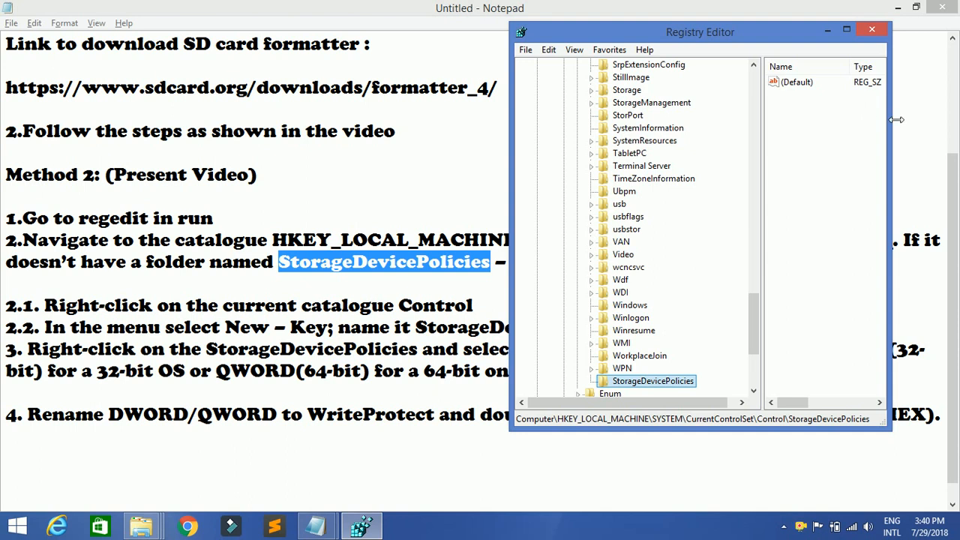
pyautogui.moveTo(889, 120); pyautogui.dragTo(951, 120)
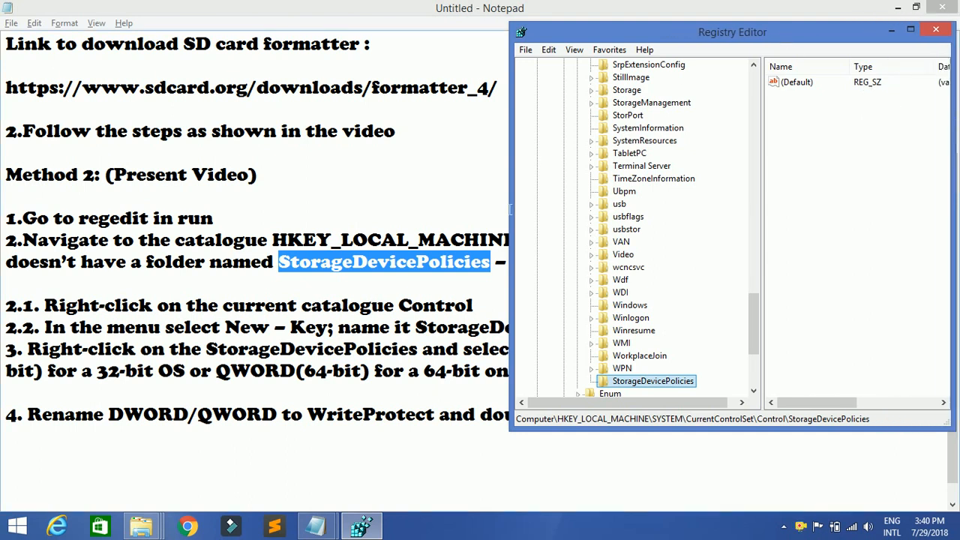
pyautogui.click(936, 30)
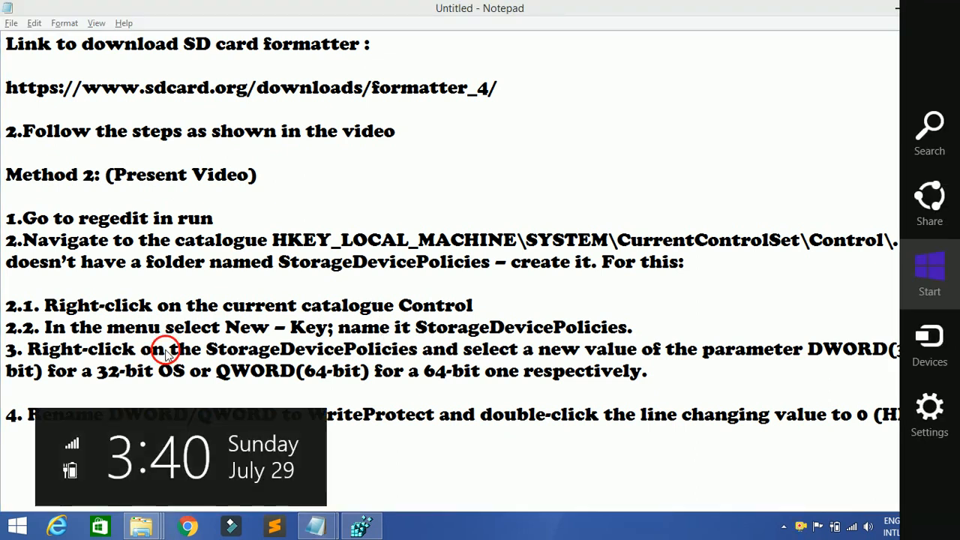
pyautogui.click(165, 348)
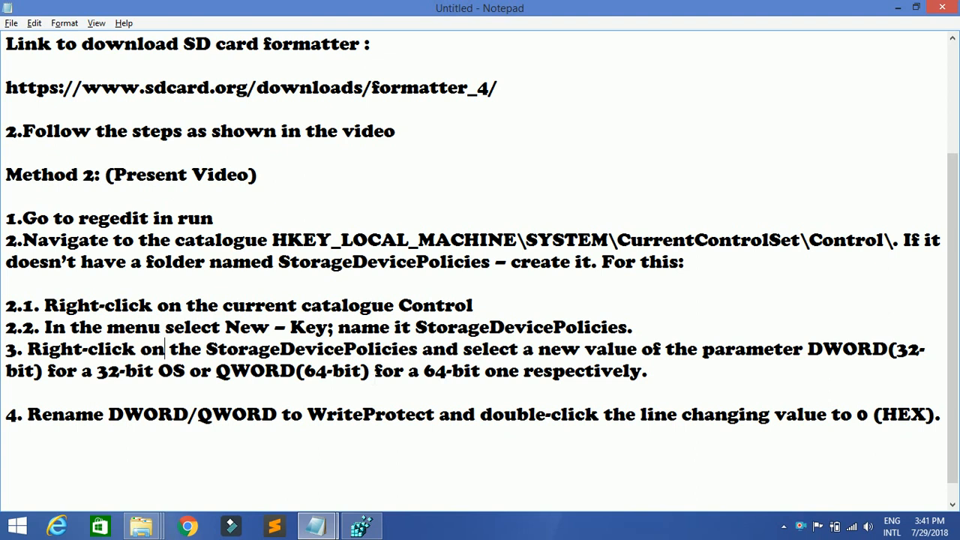
pyautogui.click(362, 525)
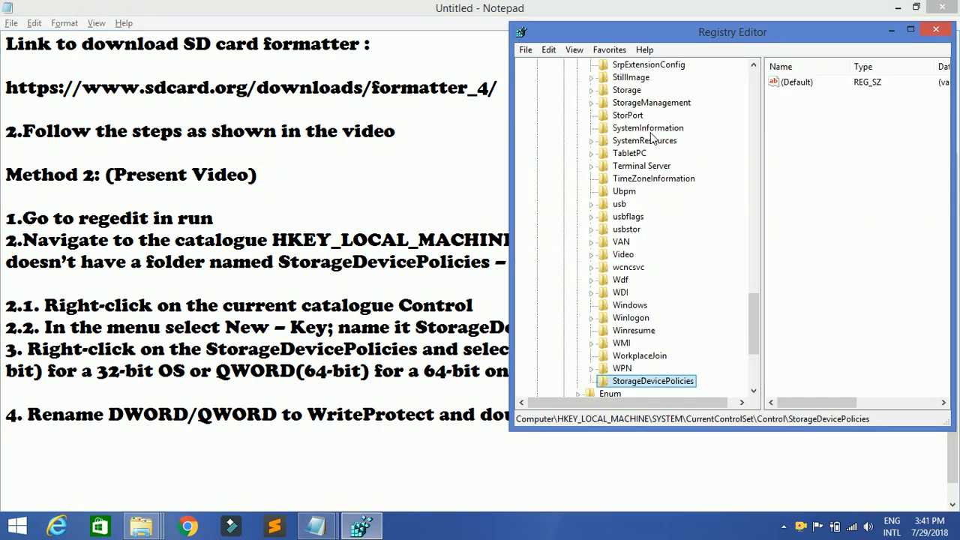
pyautogui.moveTo(769, 30); pyautogui.dragTo(464, 47)
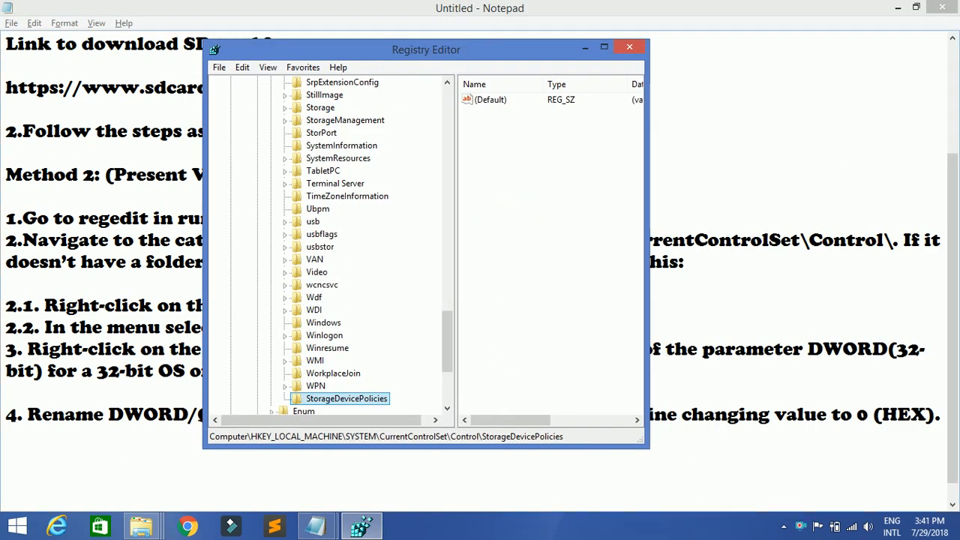
pyautogui.moveTo(649, 173); pyautogui.dragTo(938, 172)
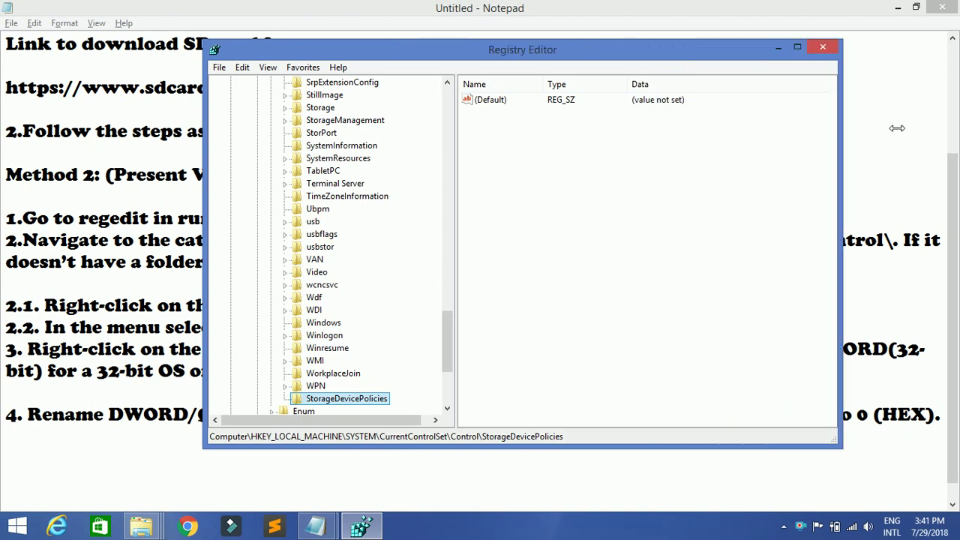
# - Add a new QWORD (64-bit) Value inside StorageDevicePolicies
pyautogui.rightClick(568, 163)
pyautogui.moveTo(600, 166)
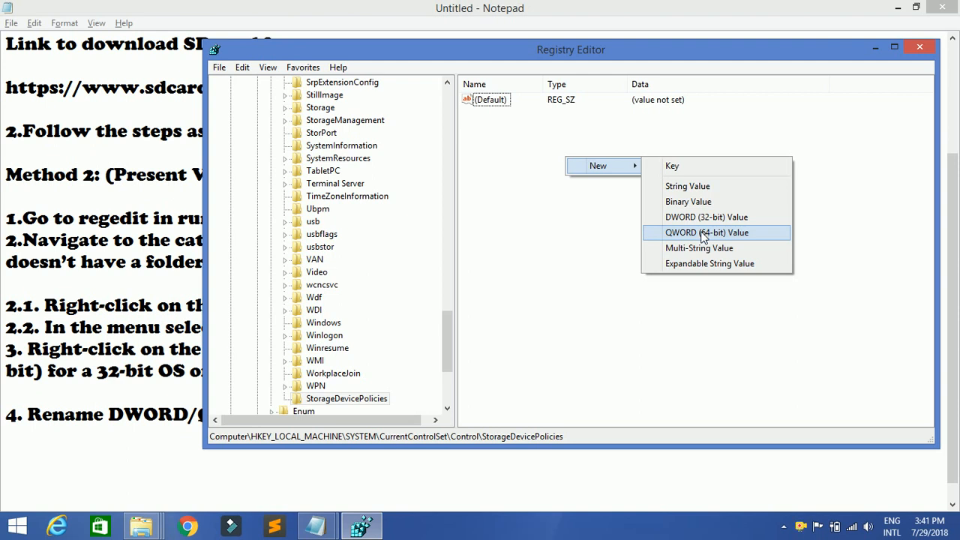
pyautogui.click(703, 237)
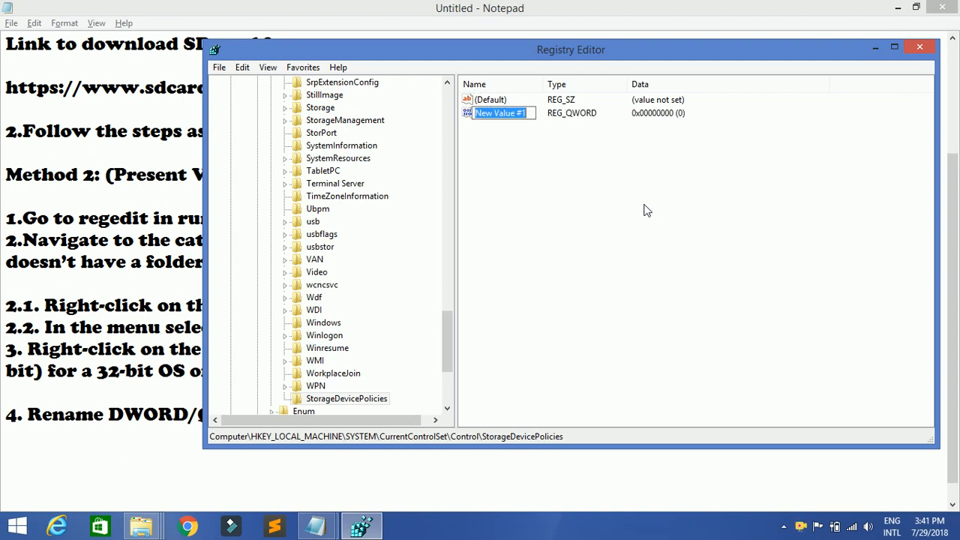
# - Copy 'WriteProtect' from step 4 of the notes and paste it as the new value's name
pyautogui.click(316, 525)
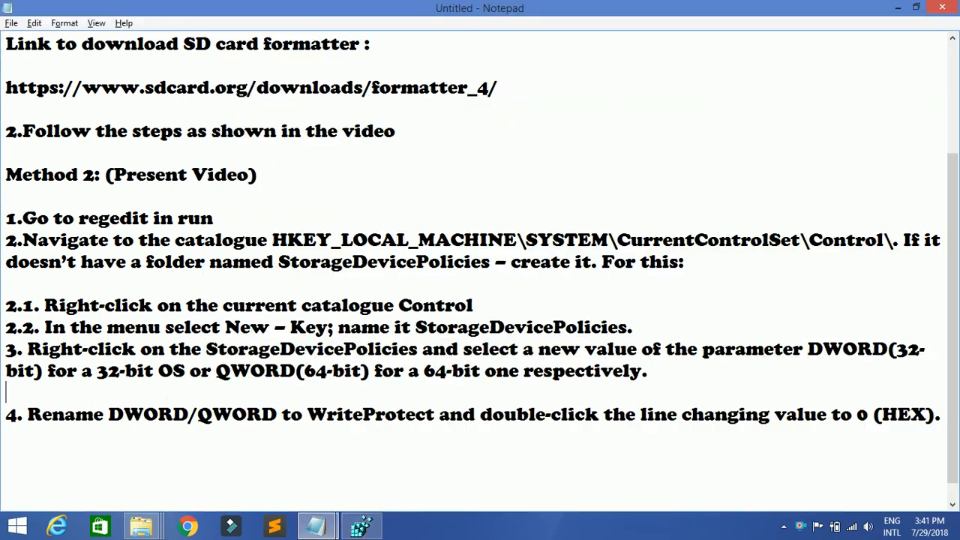
pyautogui.moveTo(308, 414); pyautogui.dragTo(435, 414)
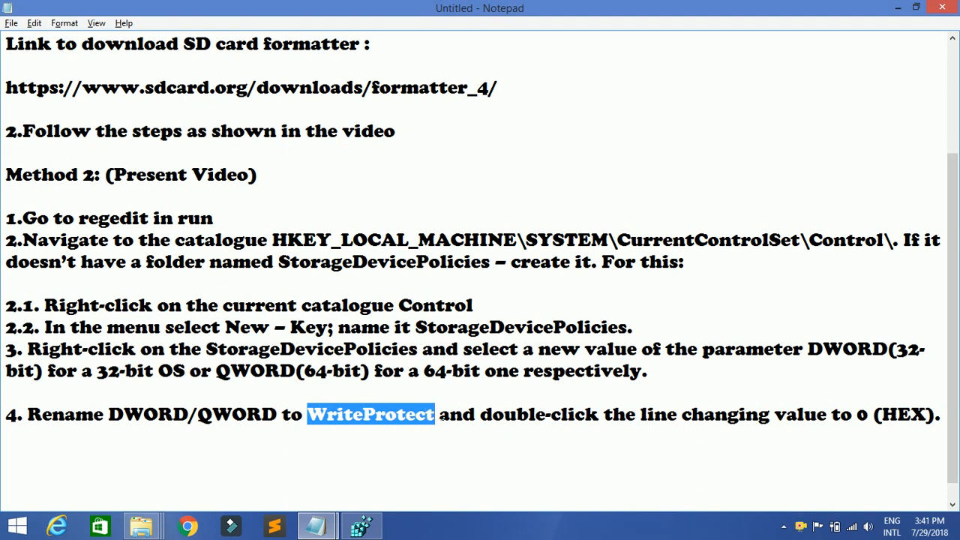
pyautogui.hotkey('alt', 'Tab')
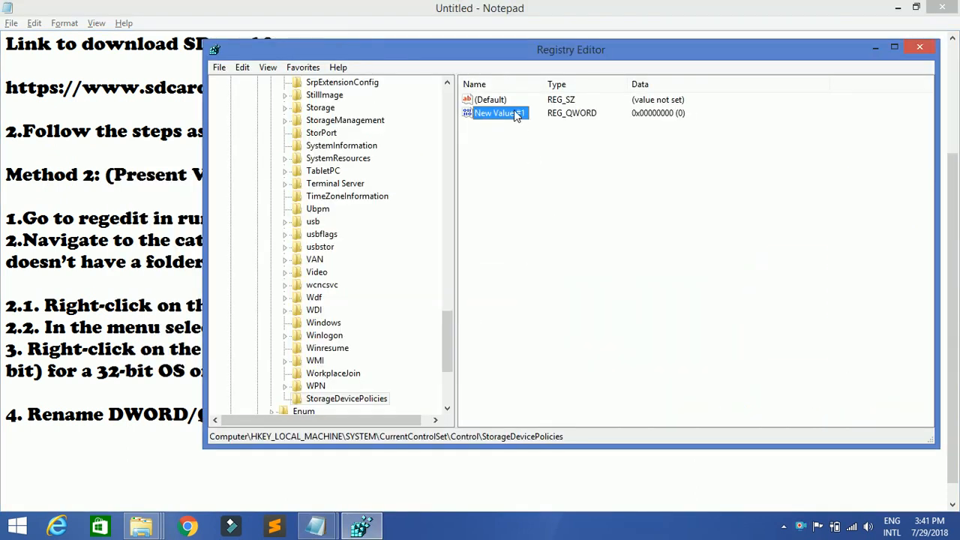
pyautogui.hotkey('ctrl', 'v')
pyautogui.press('Return')
# - Confirm WriteProtect's value data of 0 and close Registry Editor
pyautogui.doubleClick(497, 118)
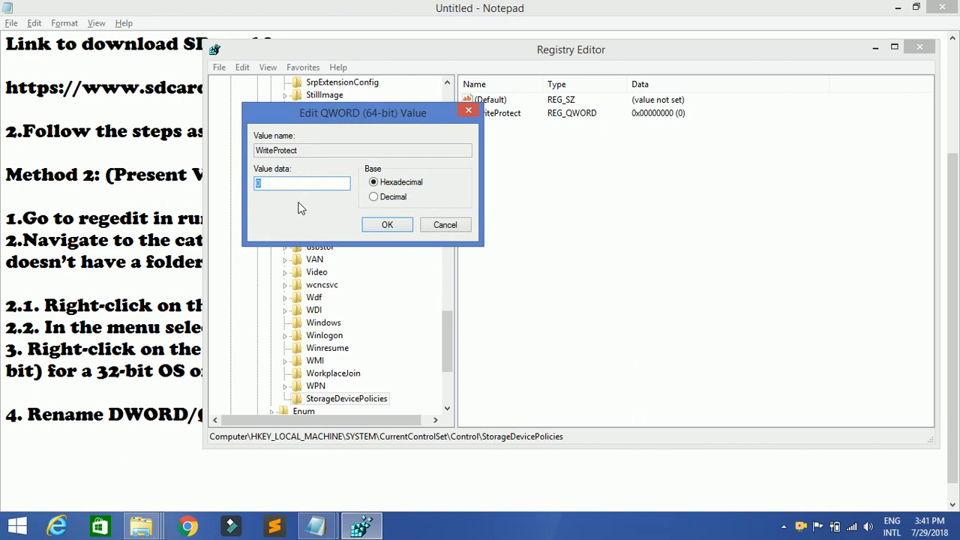
pyautogui.click(387, 225)
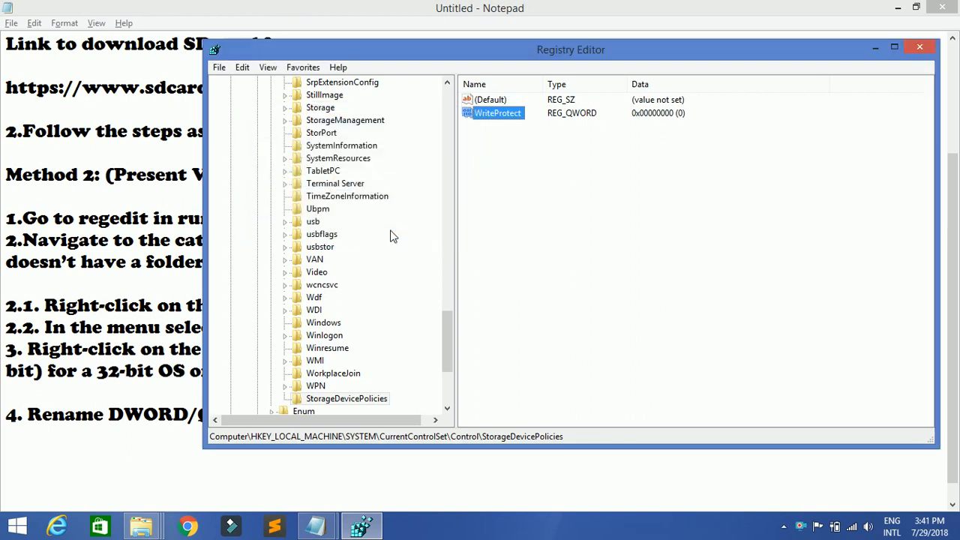
pyautogui.click(921, 47)
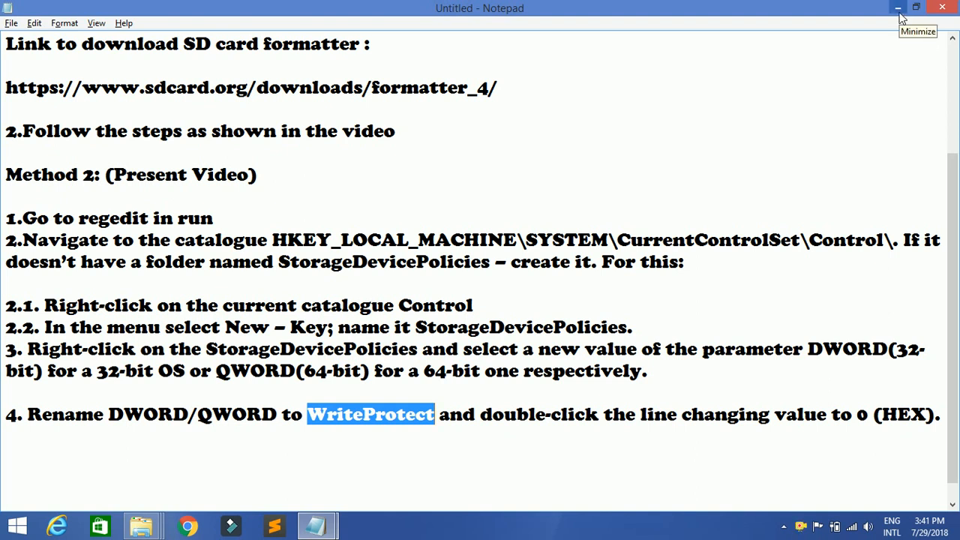
# - Minimize Notepad and bring up a maximized This PC file window
pyautogui.click(900, 8)
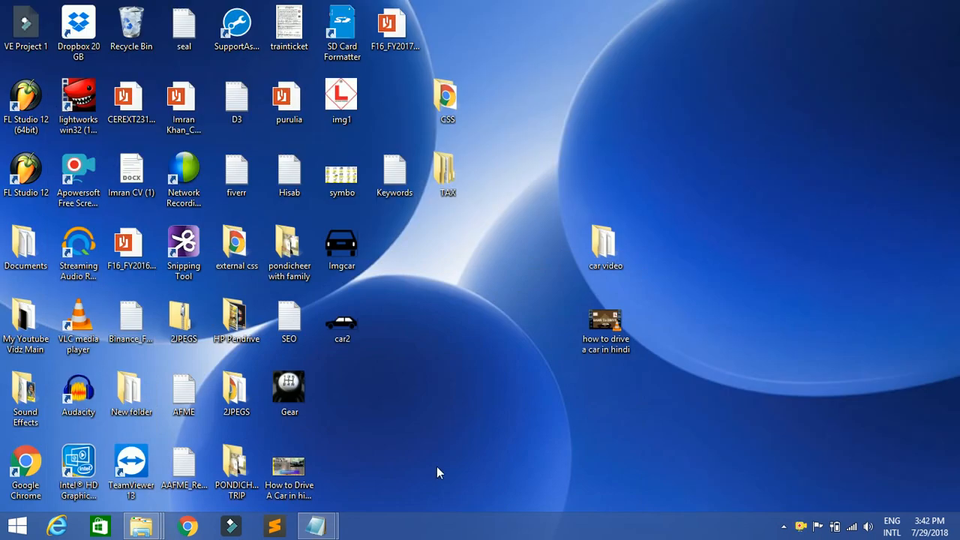
pyautogui.press('super+e')
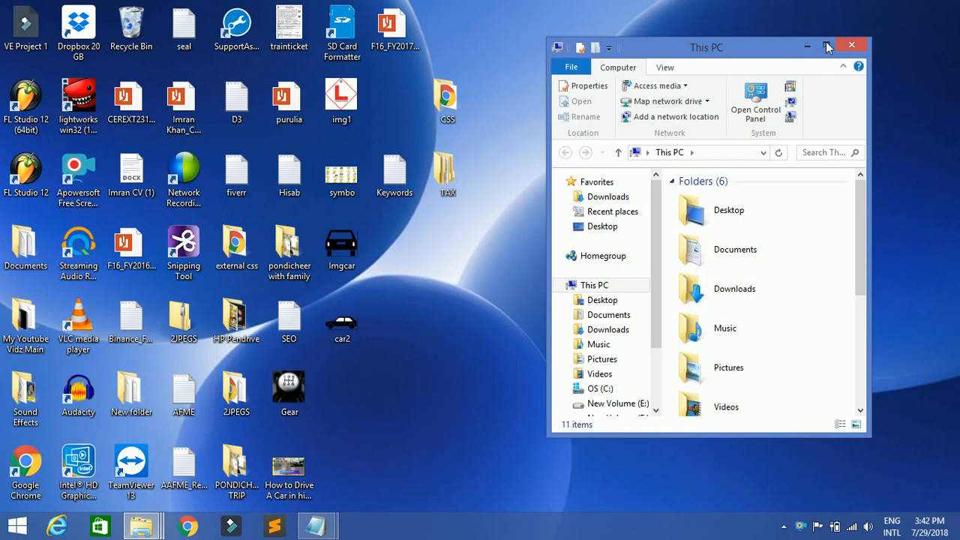
pyautogui.click(827, 46)
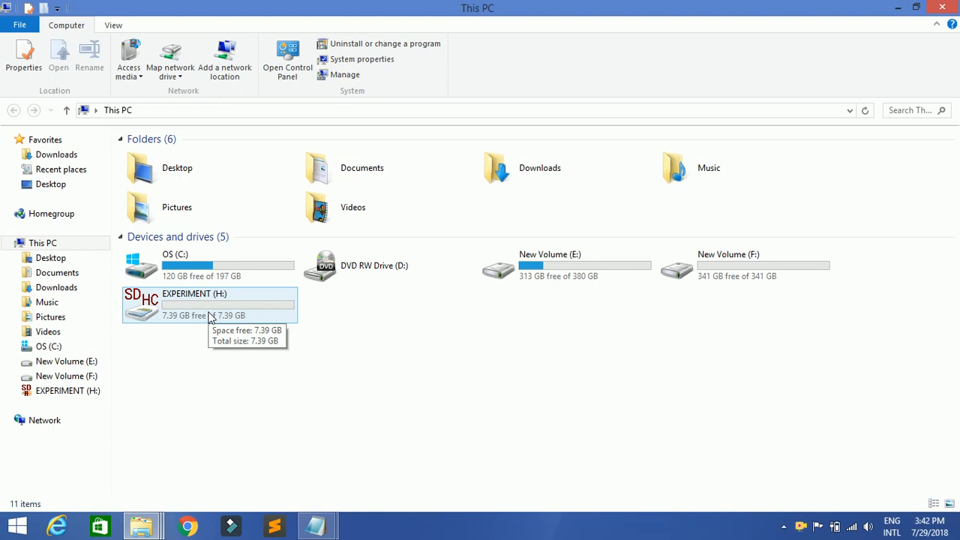
# - Browse EXPERIMENT (H:) > DCIM > 100CANON and select the Imgcar image
pyautogui.doubleClick(212, 319)
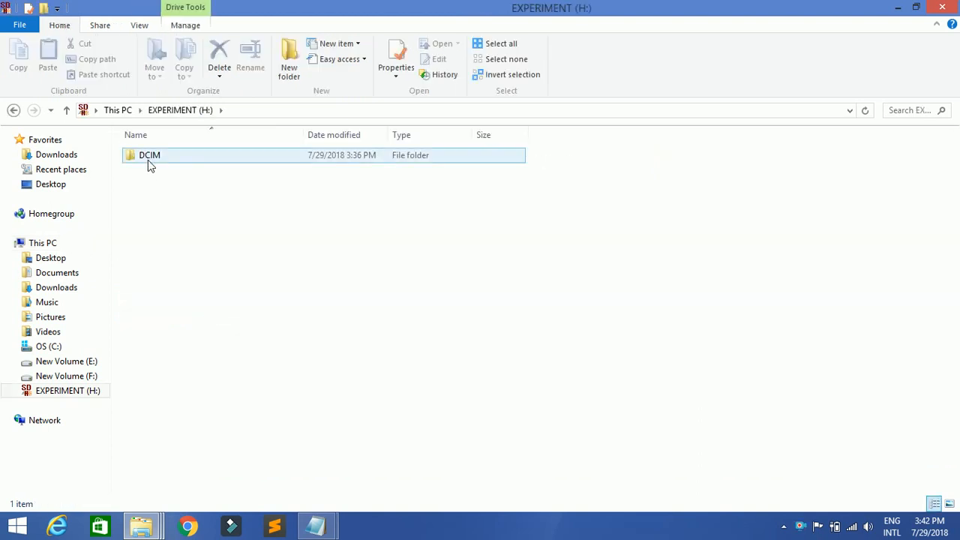
pyautogui.doubleClick(147, 160)
pyautogui.doubleClick(165, 158)
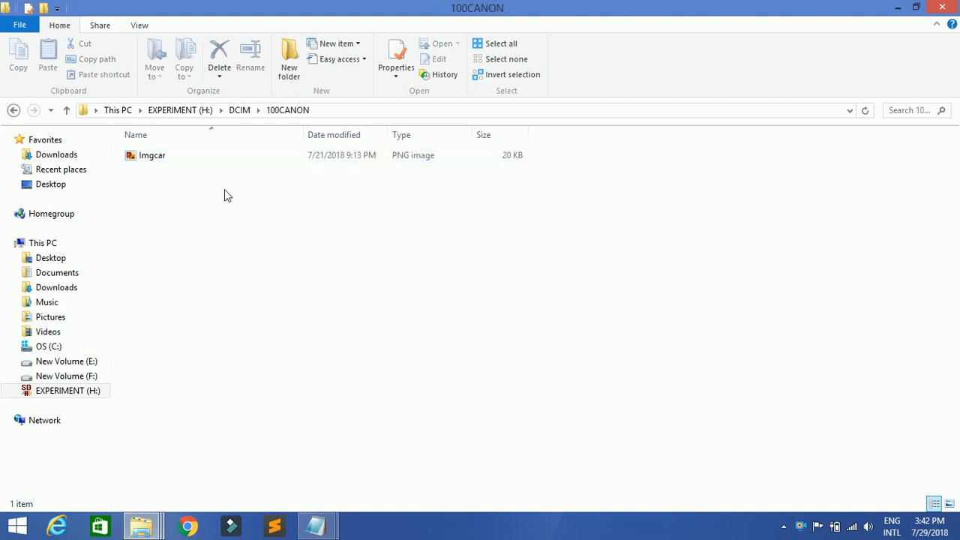
pyautogui.click(163, 164)
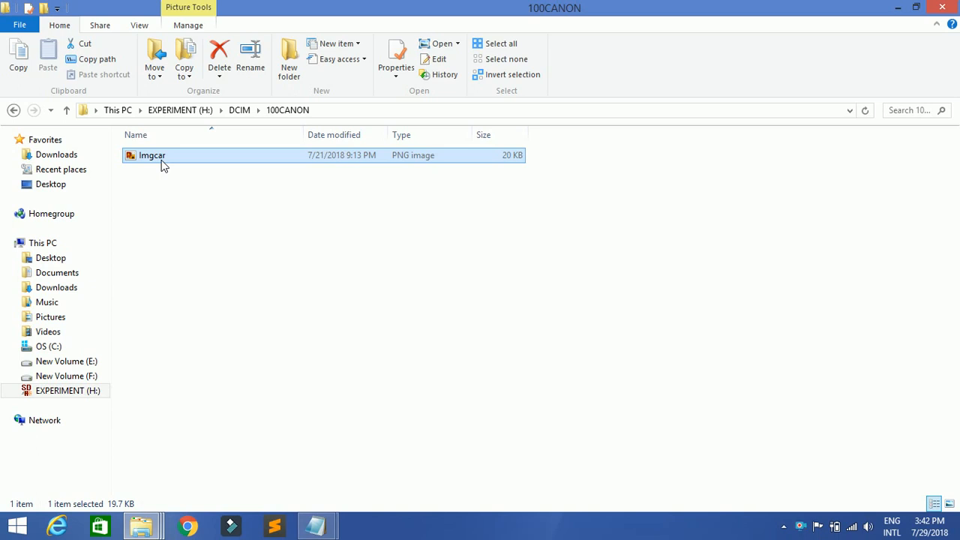
pyautogui.rightClick(163, 163)
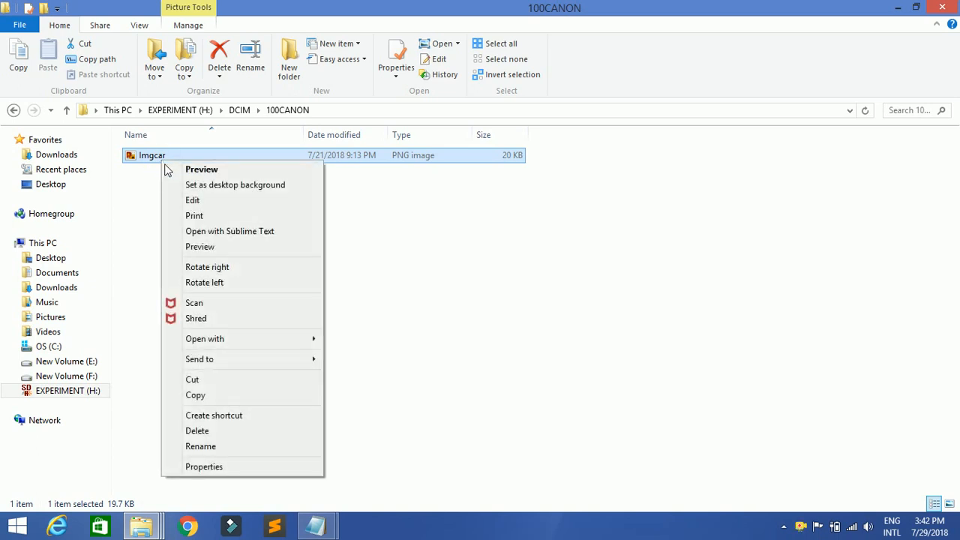
pyautogui.click(230, 472)
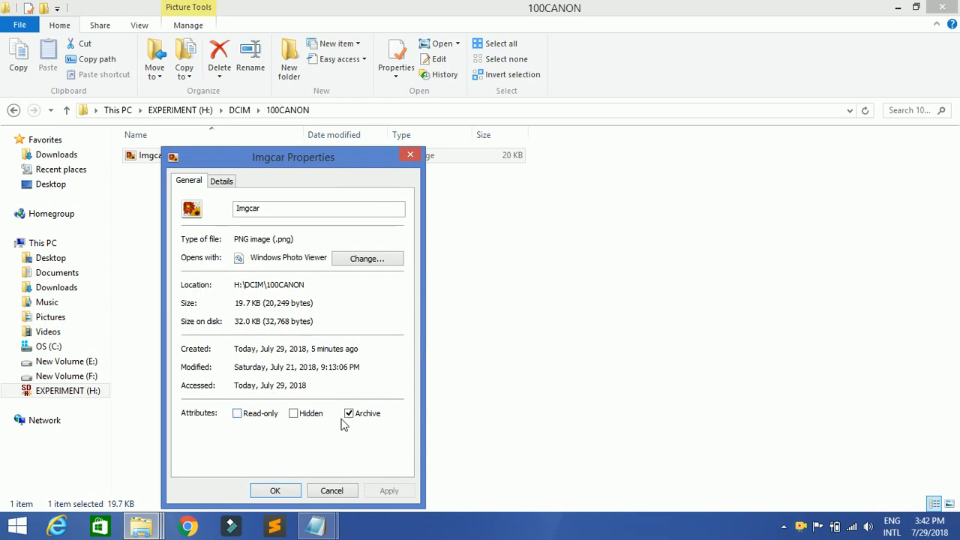
pyautogui.click(333, 491)
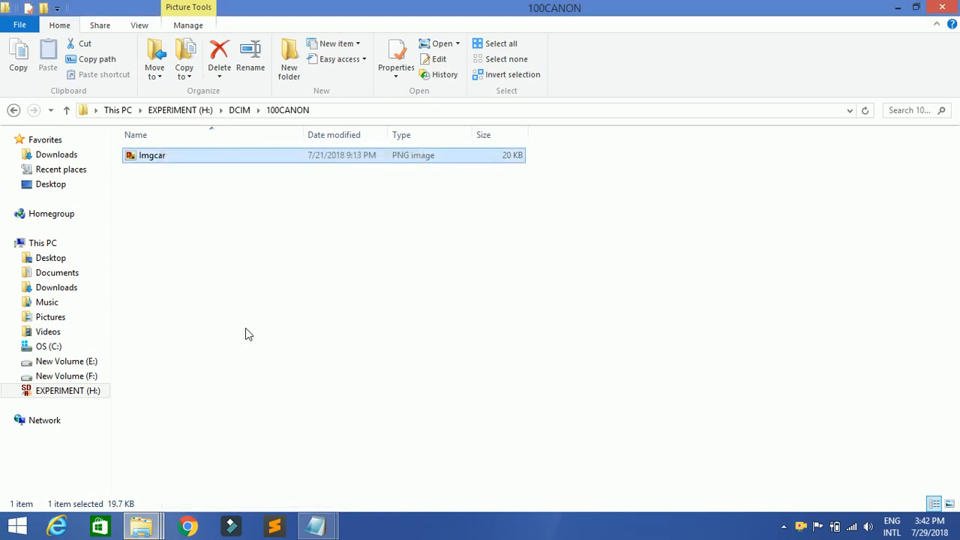
# - Permanently delete the Imgcar image from 100CANON, confirming the Delete File prompt
pyautogui.rightClick(172, 156)
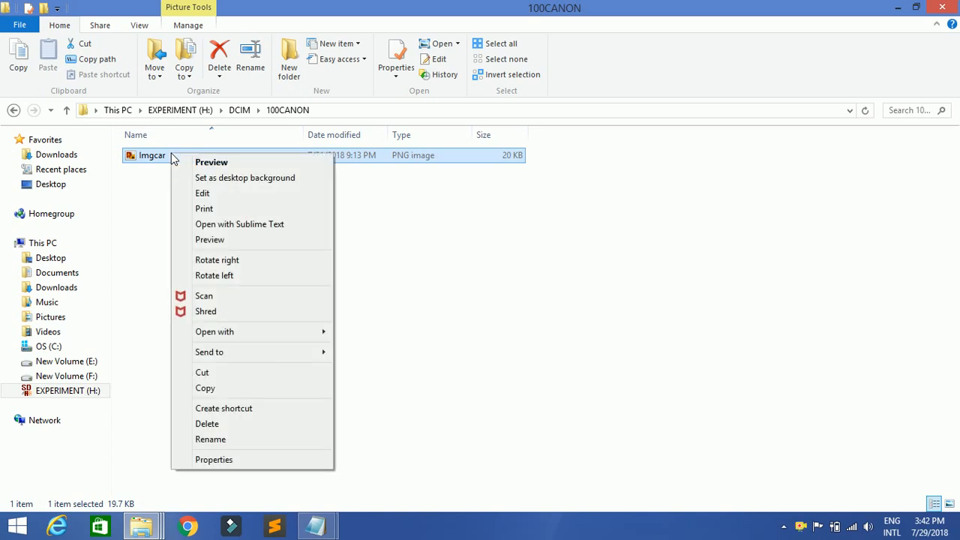
pyautogui.click(261, 424)
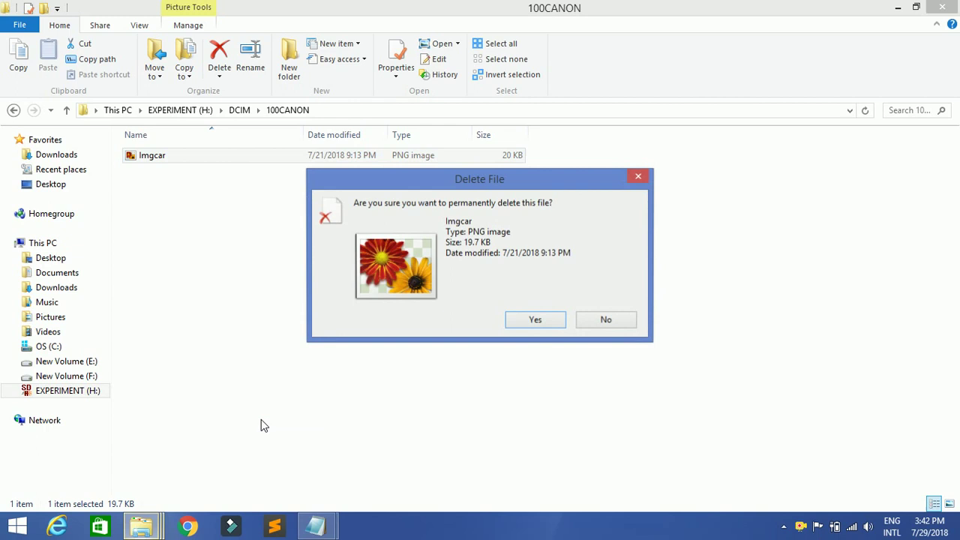
pyautogui.click(536, 321)
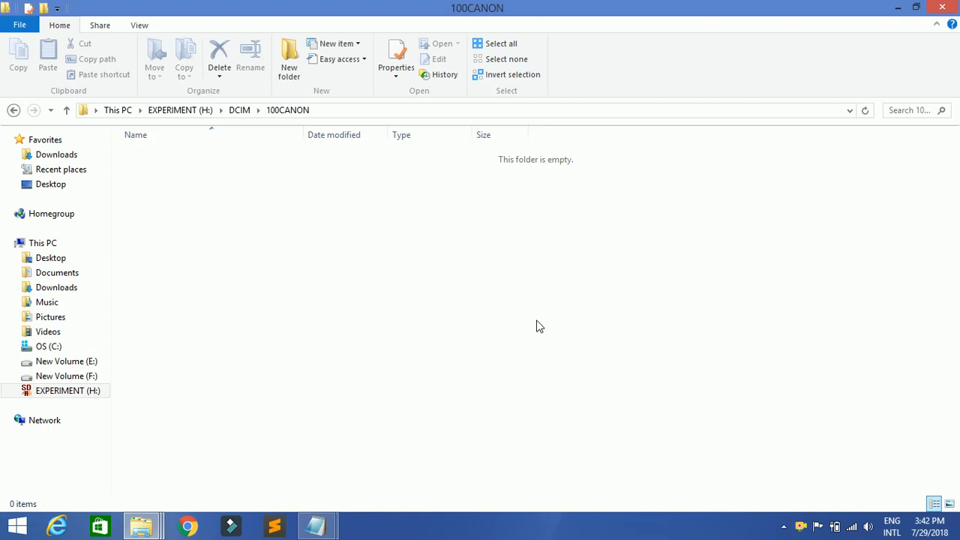
pyautogui.moveTo(315, 526)
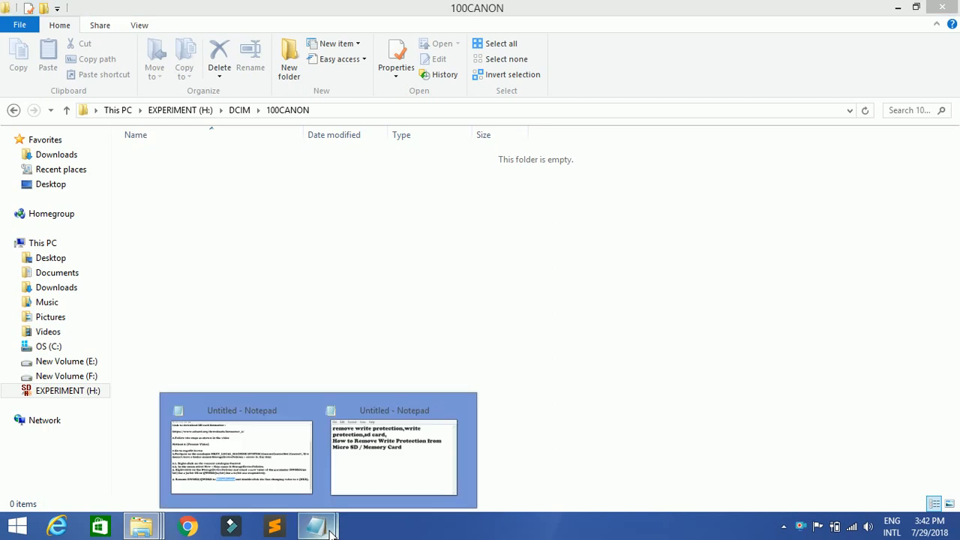
# - Return to the Notepad notes and scroll to their beginning on formatting a write-protected SD card
pyautogui.click(306, 450)
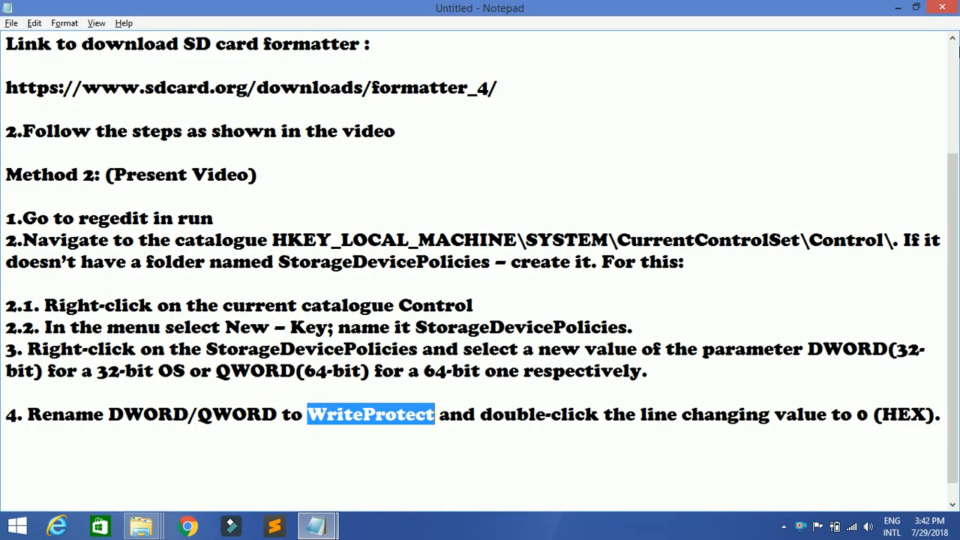
pyautogui.click(953, 37)
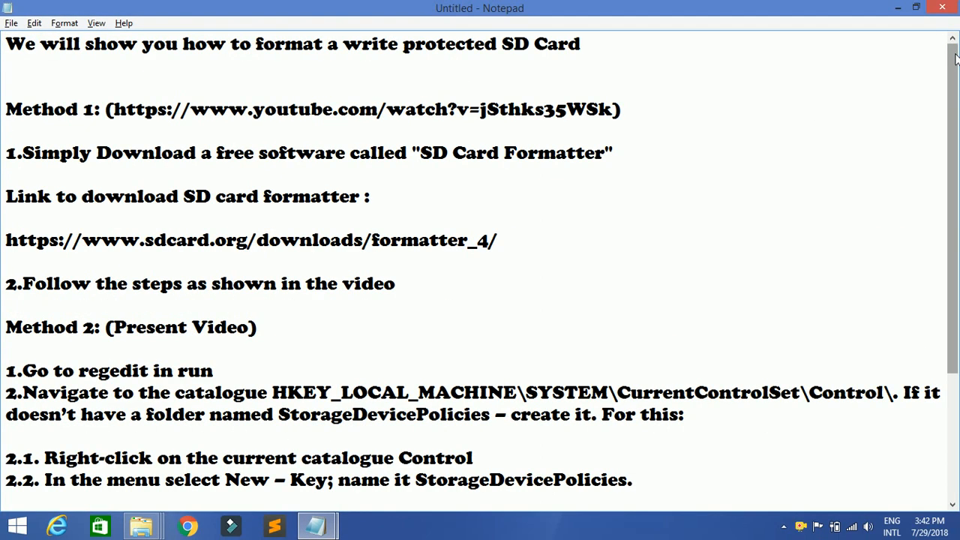